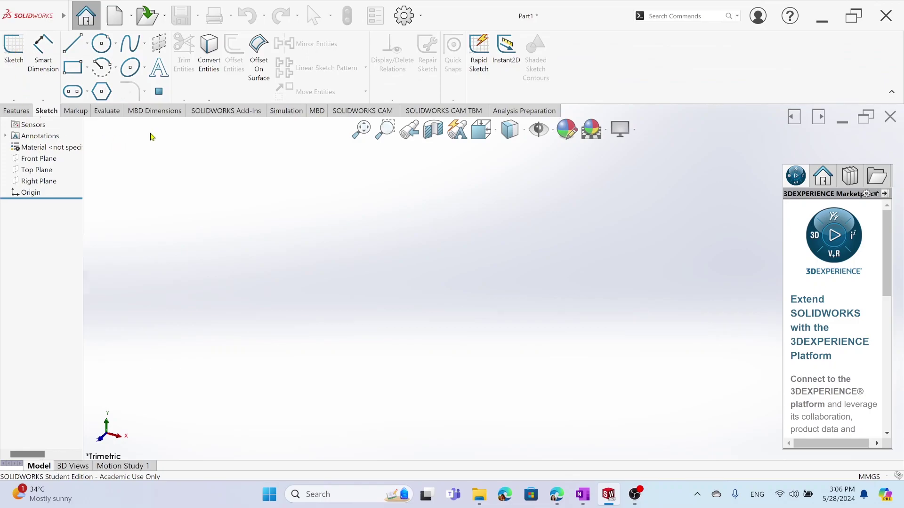
Sketch a closed triangle on the Front Plane, with a vertical side about 59 mm long through the origin and an upper side about 70 mm.
left_click(14, 47)
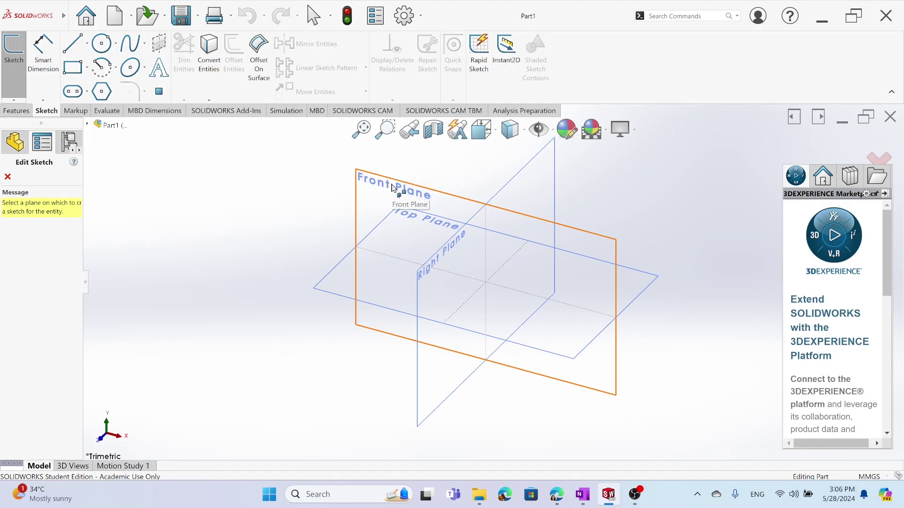
left_click(390, 190)
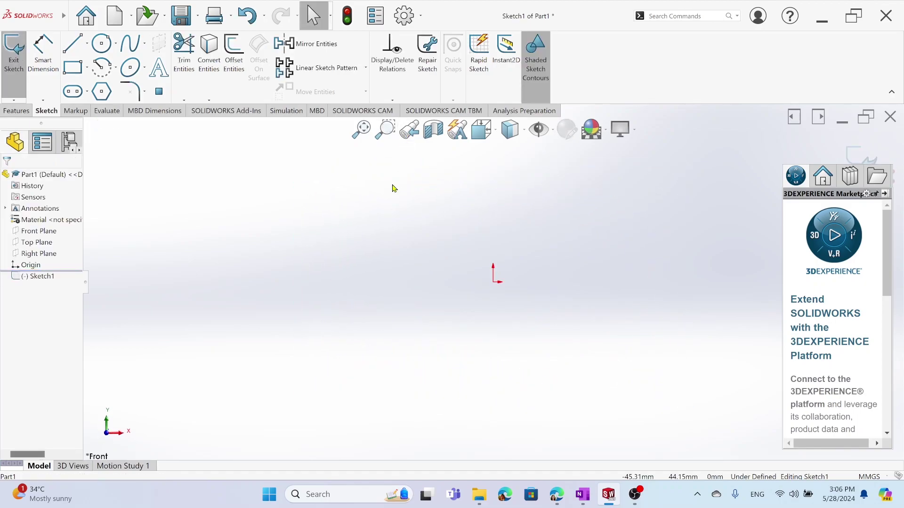
left_click(75, 46)
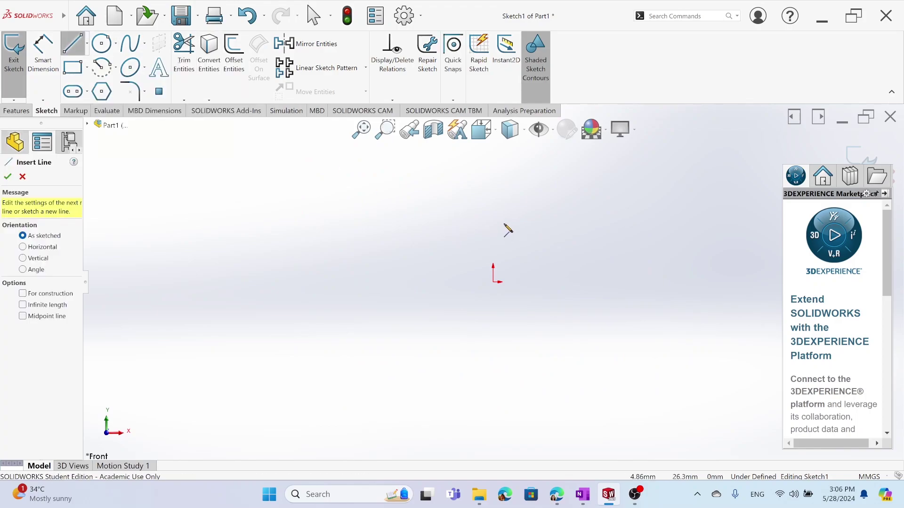
scroll(545, 278, "down", 6)
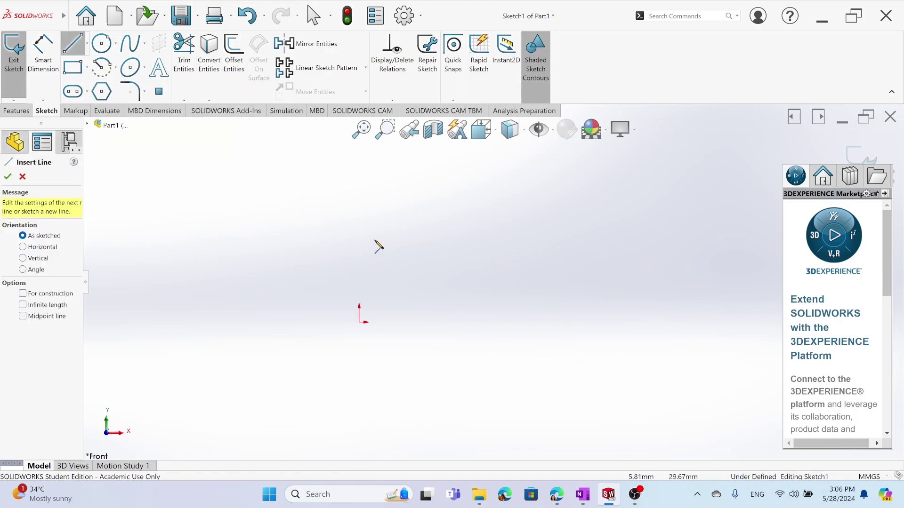
left_click(359, 234)
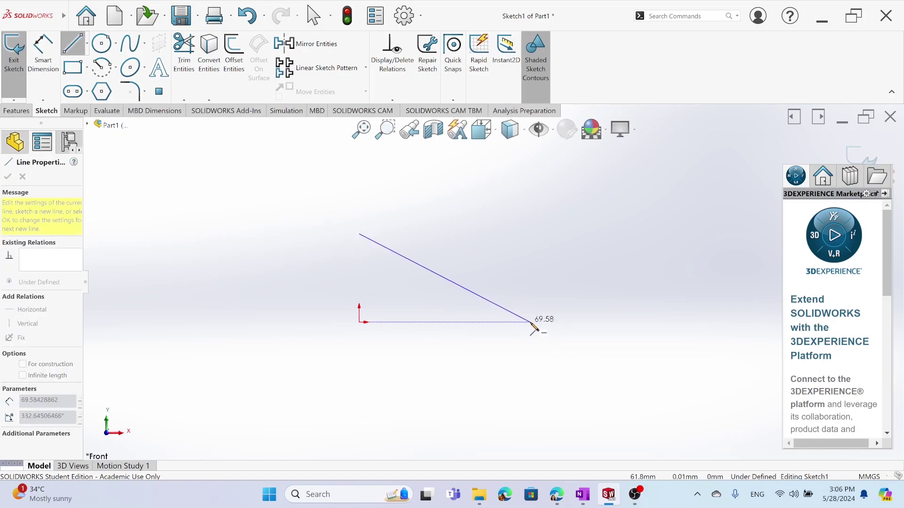
left_click(530, 322)
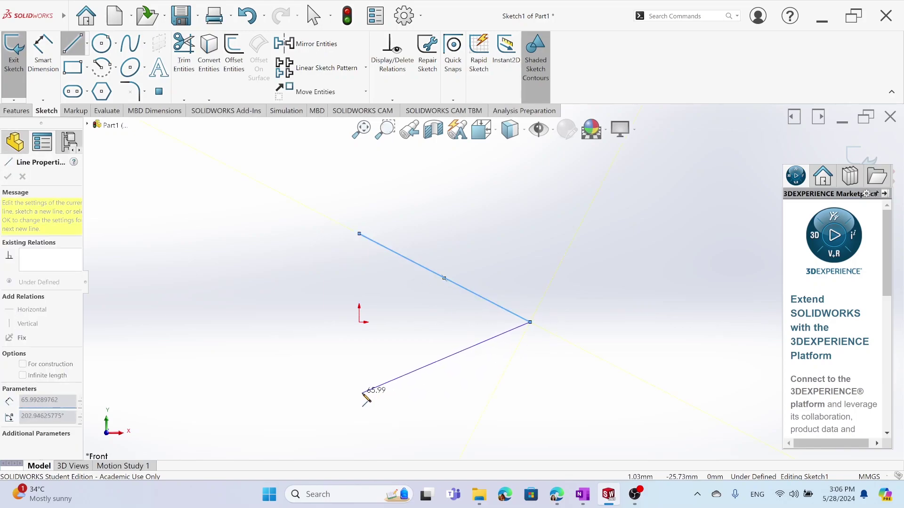
left_click(360, 396)
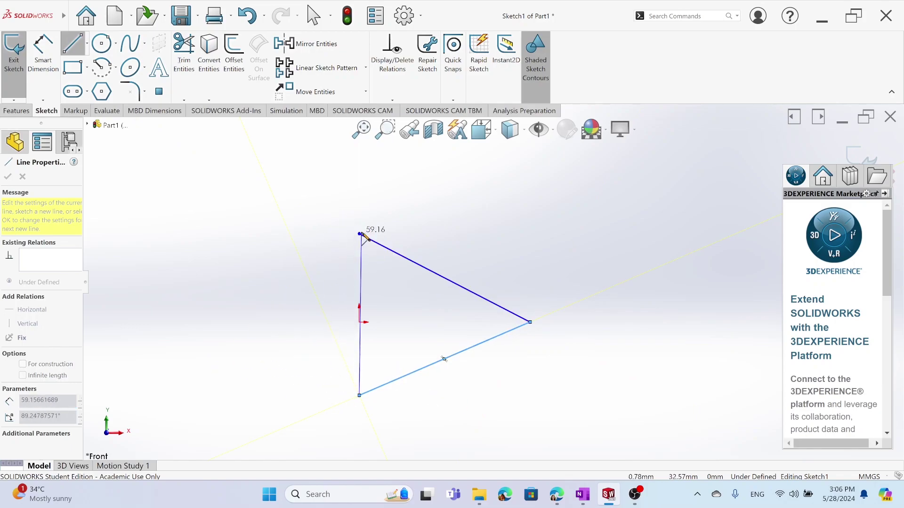
left_click(359, 234)
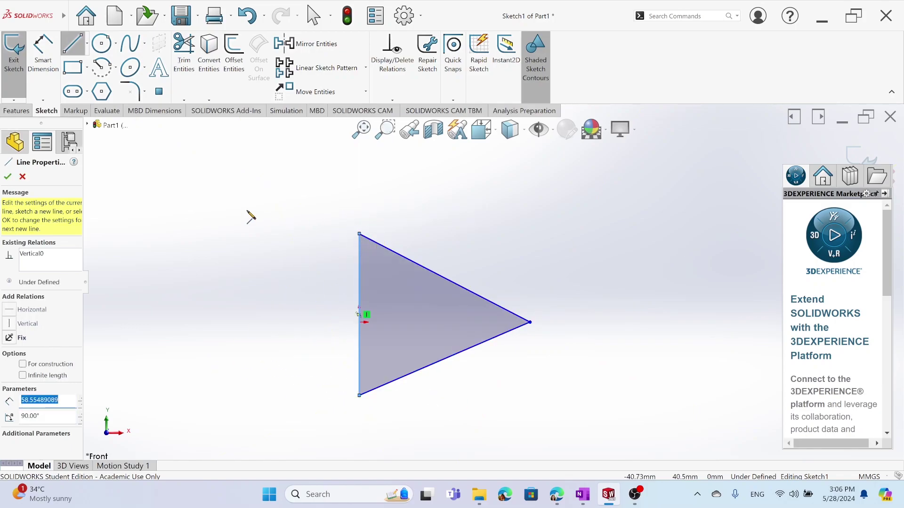
key("Escape")
Convert the triangle's vertical side into a construction line.
left_click(360, 283)
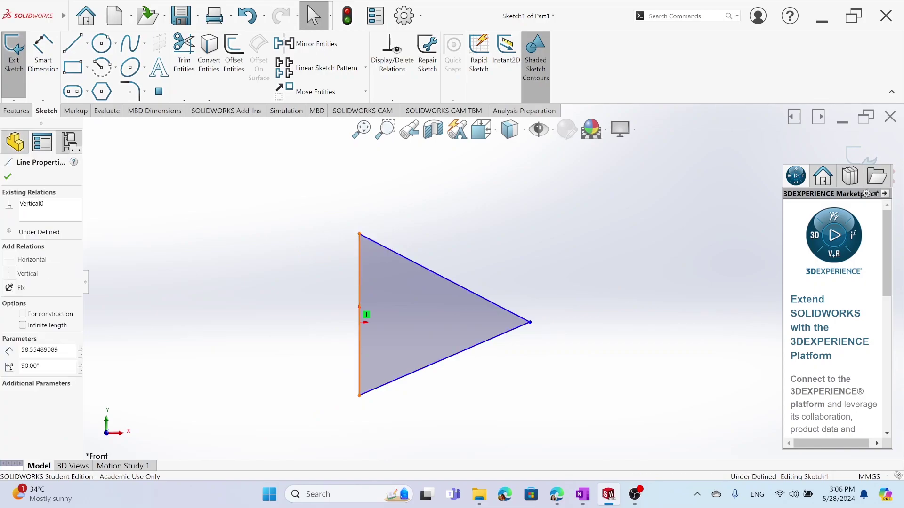
left_click(23, 314)
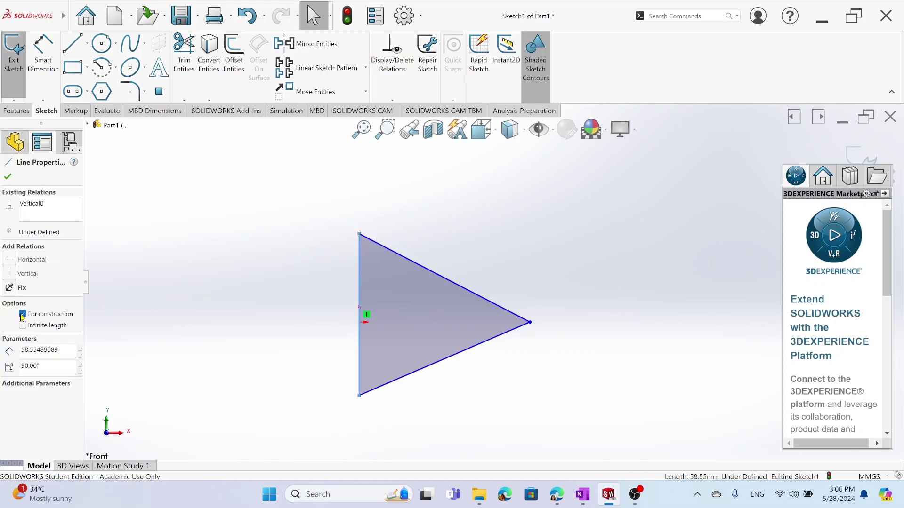
left_click(304, 297)
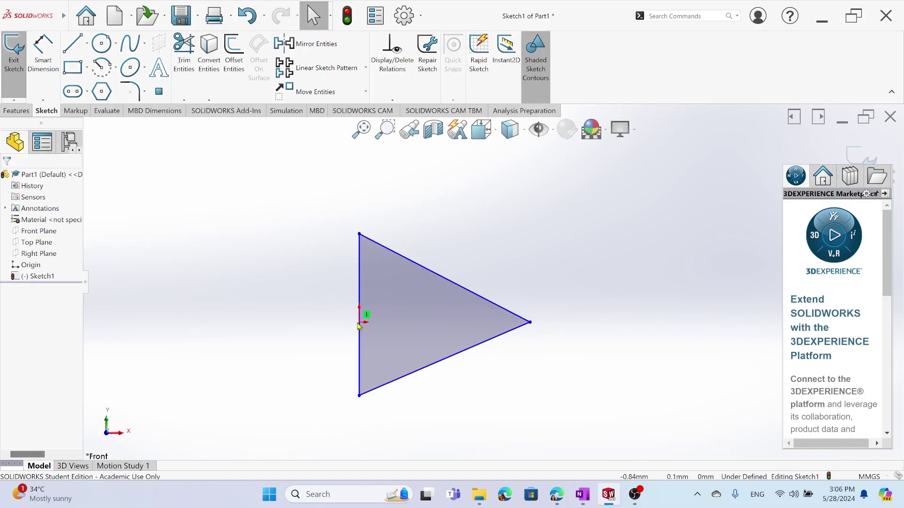
left_click(359, 291)
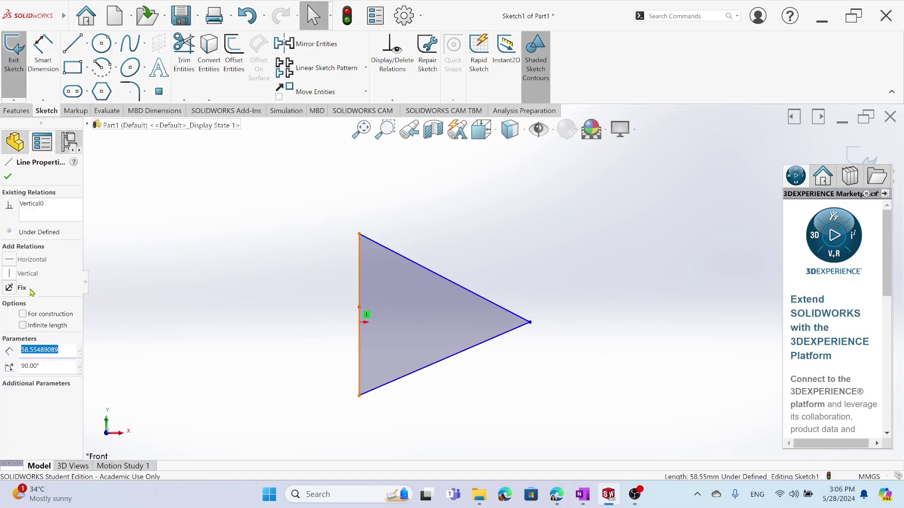
left_click(26, 316)
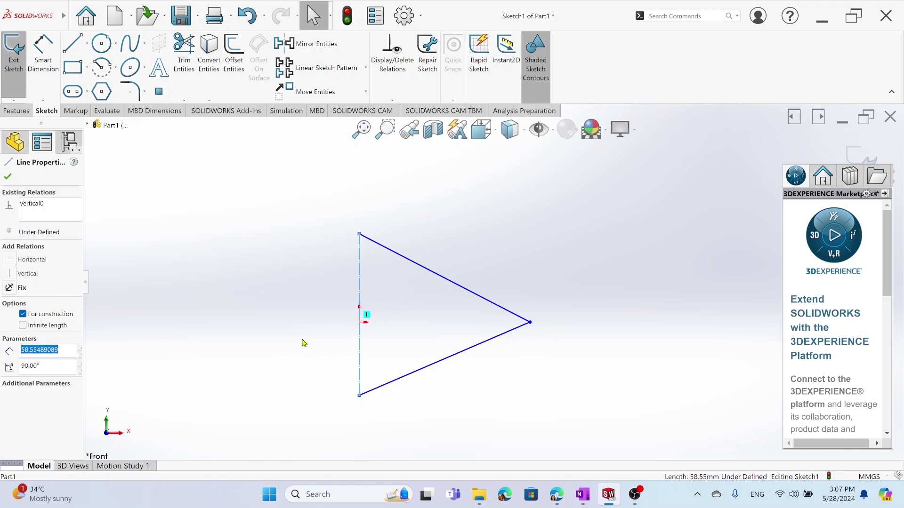
key("Escape")
left_click(360, 323)
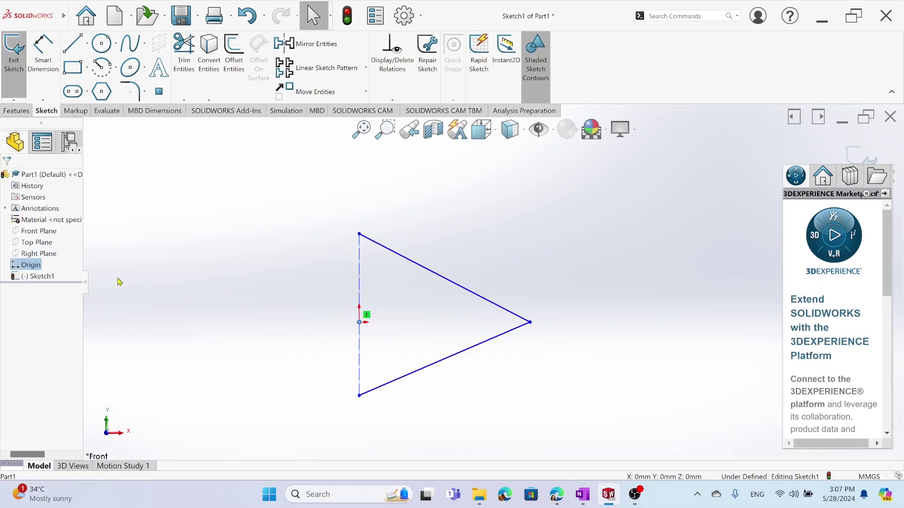
left_click(362, 285)
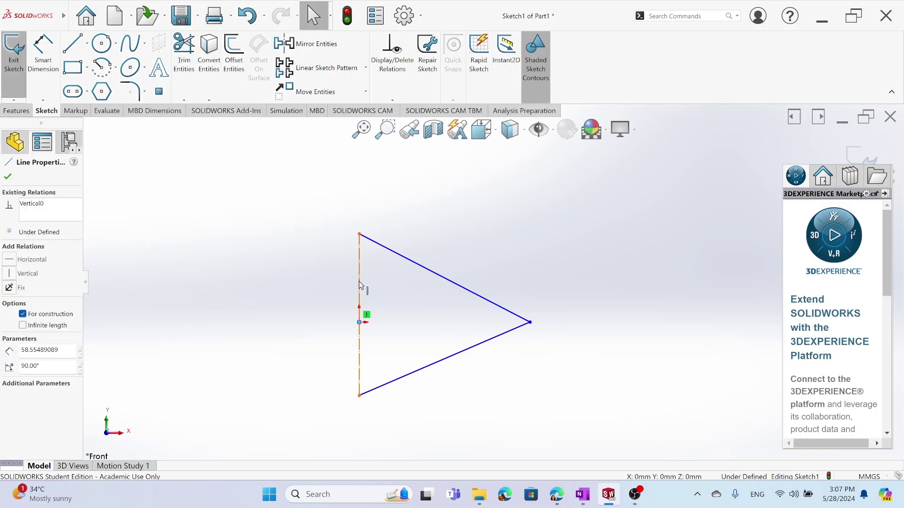
left_click(359, 322, "ctrl")
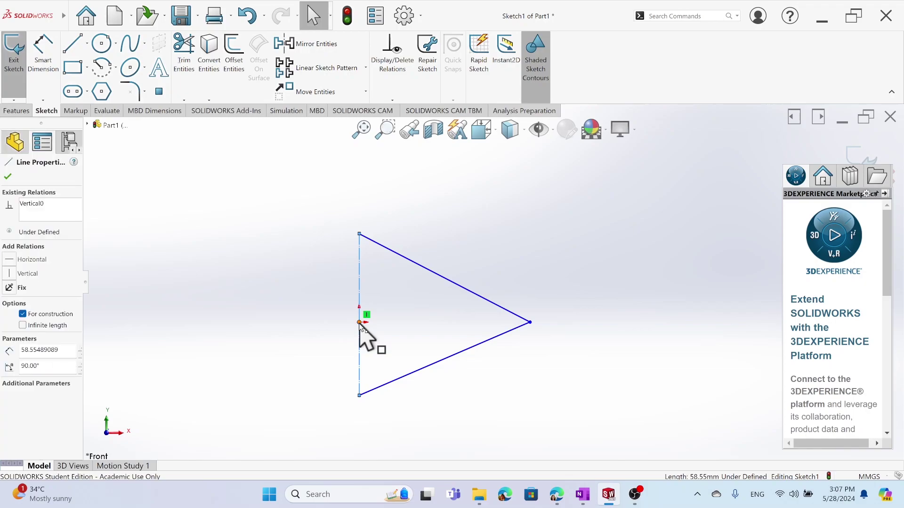
left_click(295, 292)
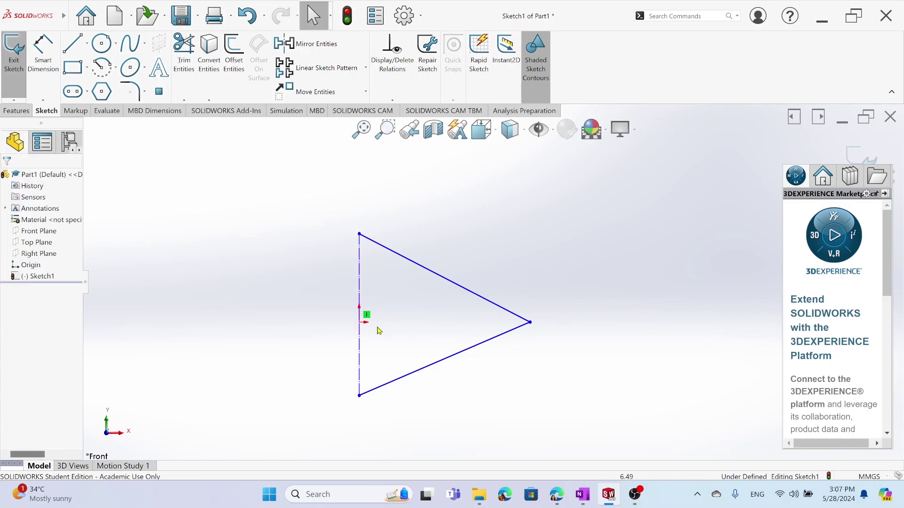
Add a Midpoint relation between the origin and the vertical construction line.
left_click(359, 323)
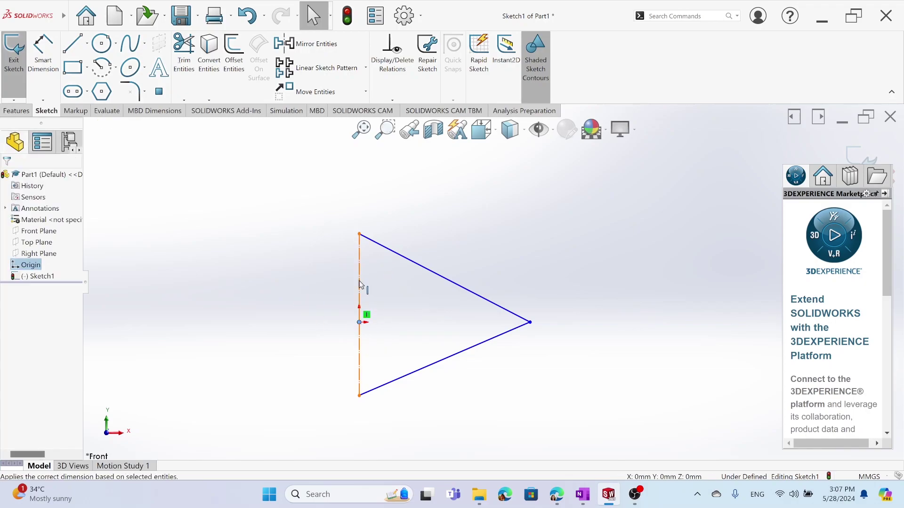
left_click(359, 284, "ctrl")
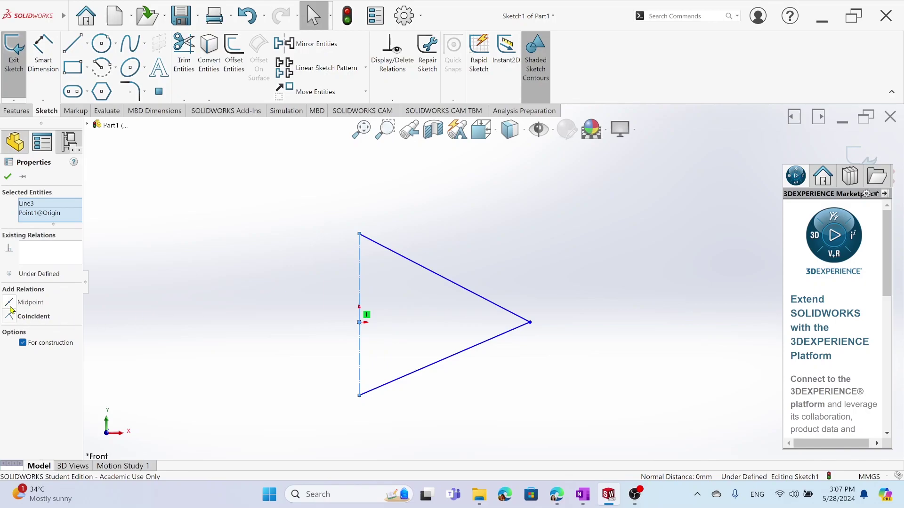
left_click(29, 302)
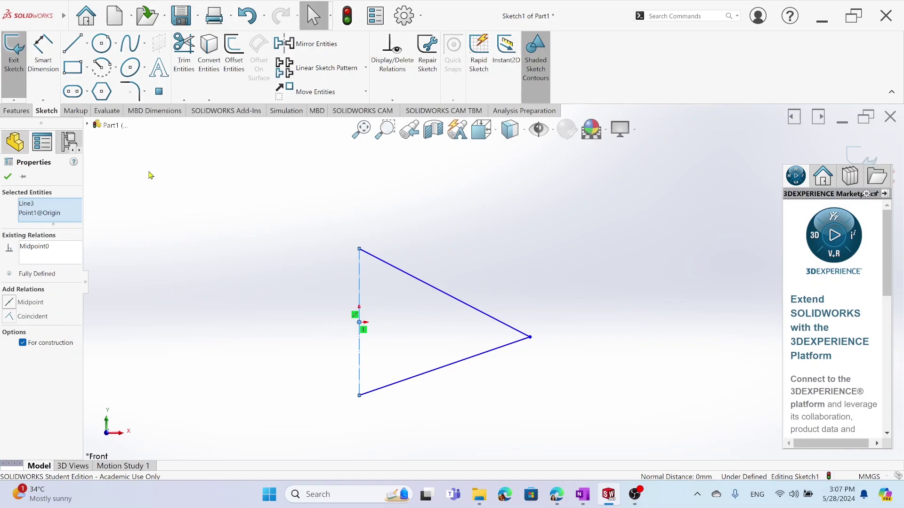
Dimension the upper sloped line along its length and set it to 500 mm.
left_click(42, 51)
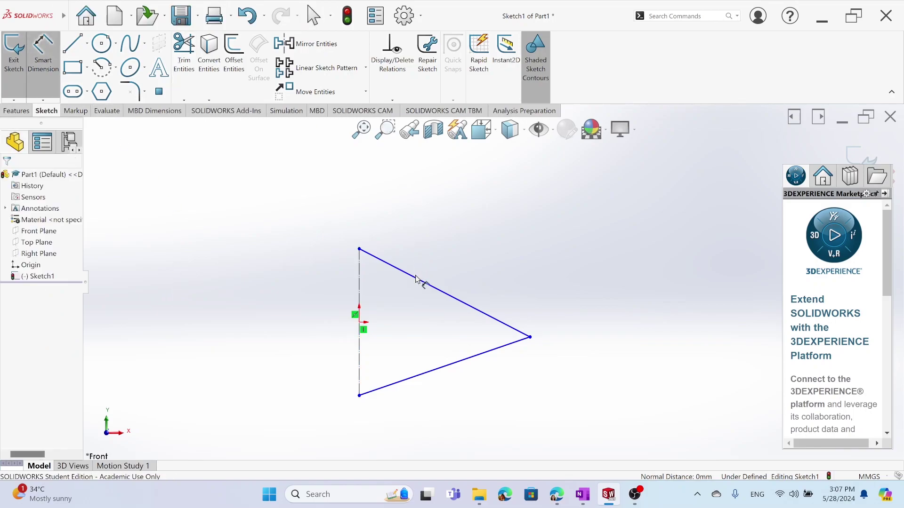
left_click(418, 281)
left_click(437, 261)
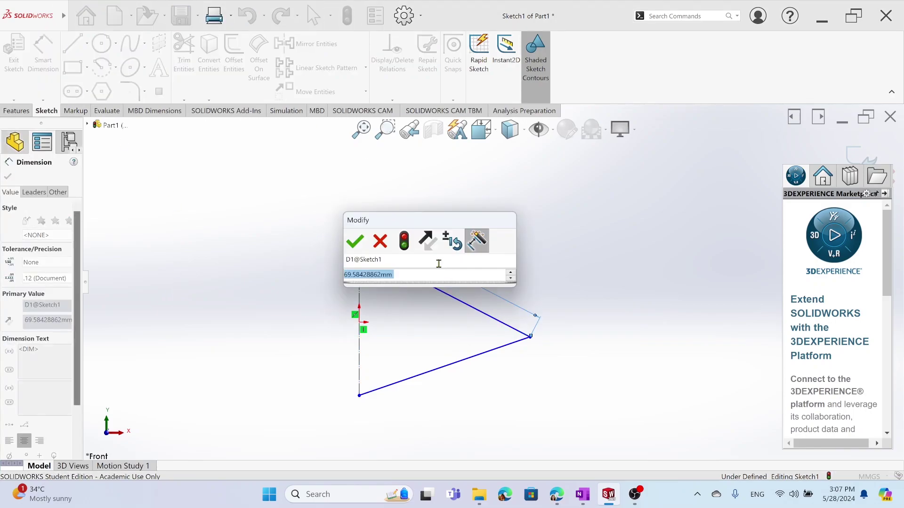
type("500")
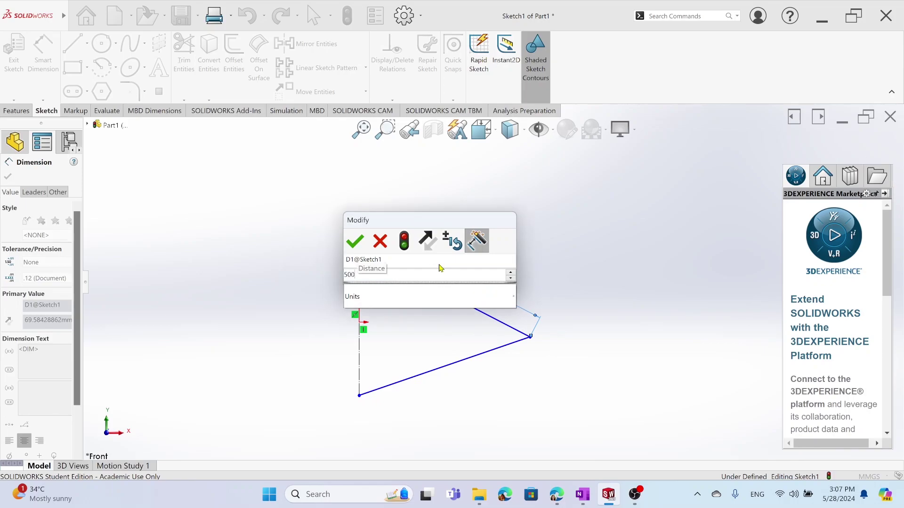
key("Return")
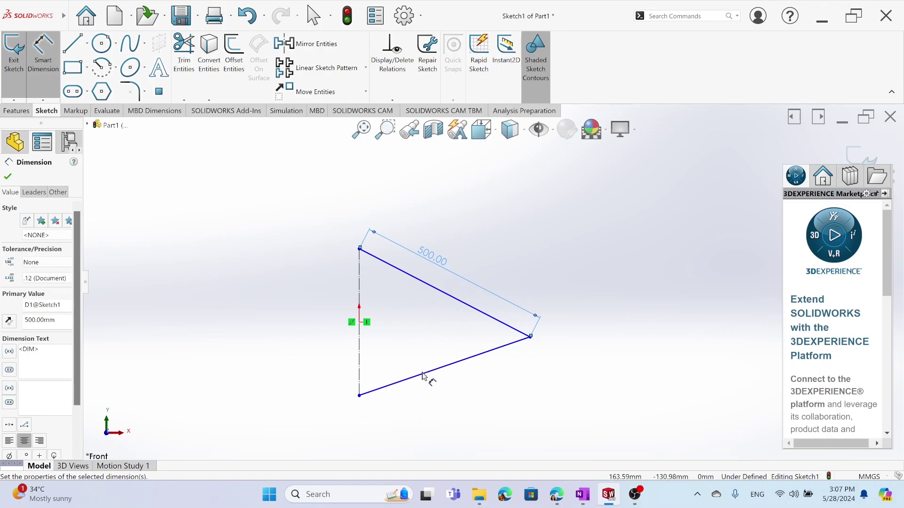
left_click(426, 373)
left_click(450, 401)
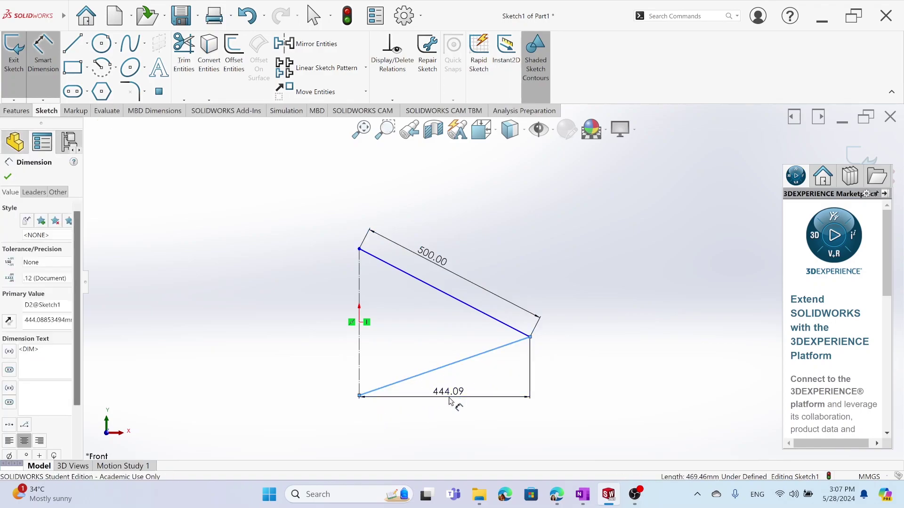
left_click(399, 377)
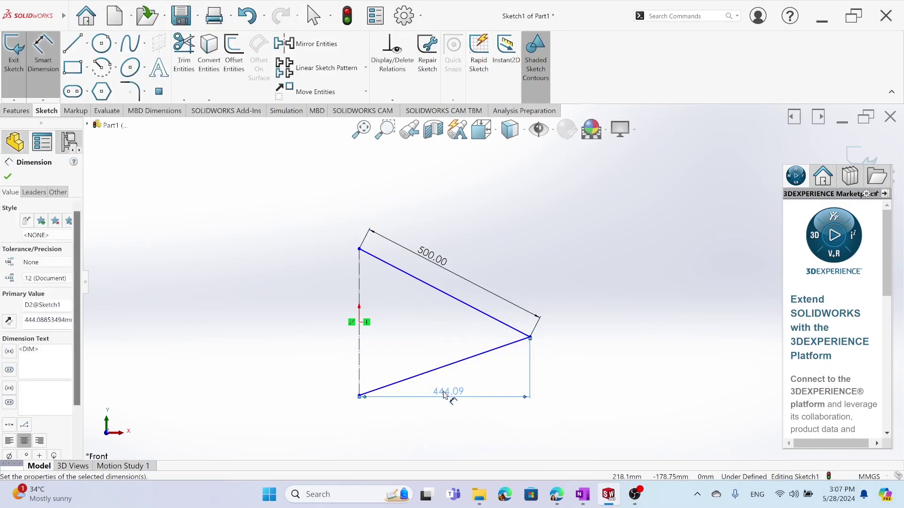
Dimension the lower sloped line along its length and link its value by equation to the upper line's dimension, D1@Sketch1.
left_click(439, 371)
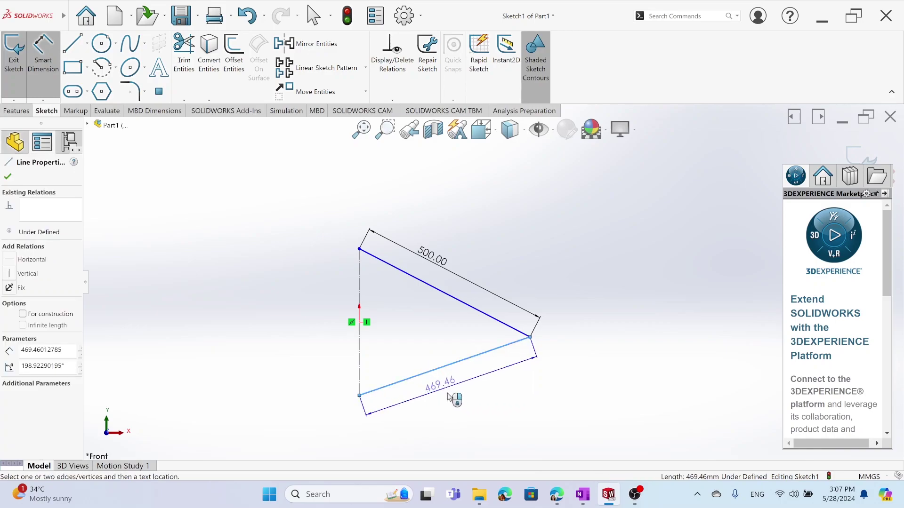
left_click(451, 397)
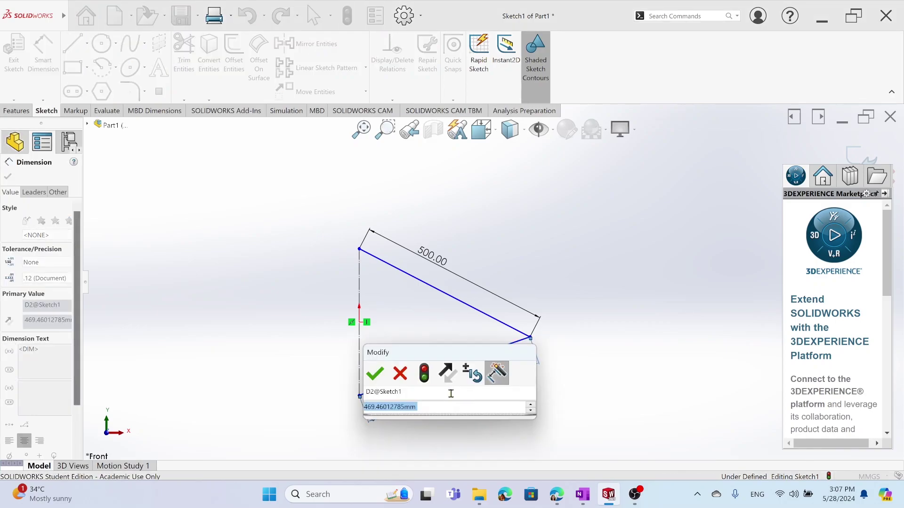
type("=")
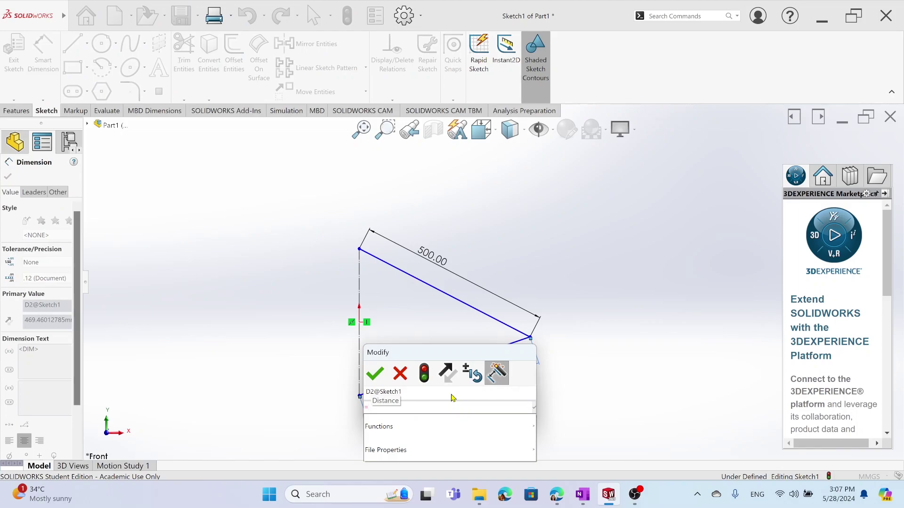
left_click(427, 261)
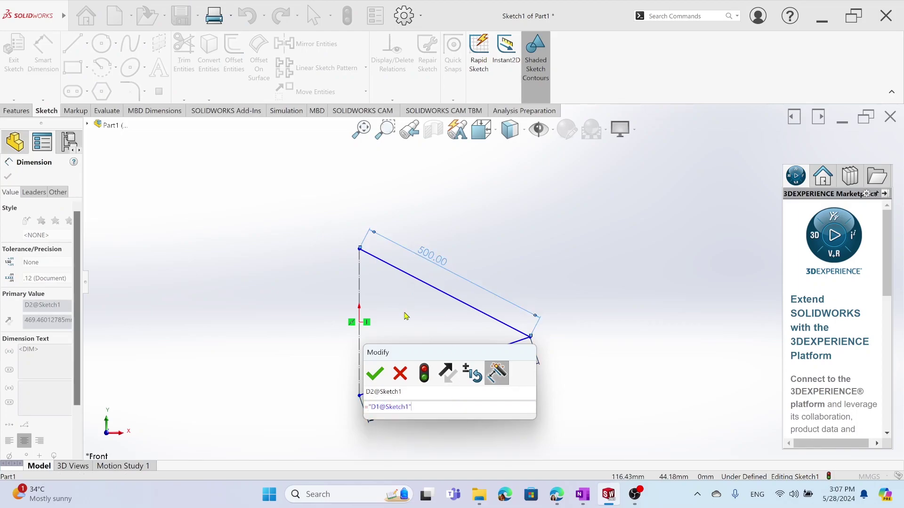
left_click(374, 374)
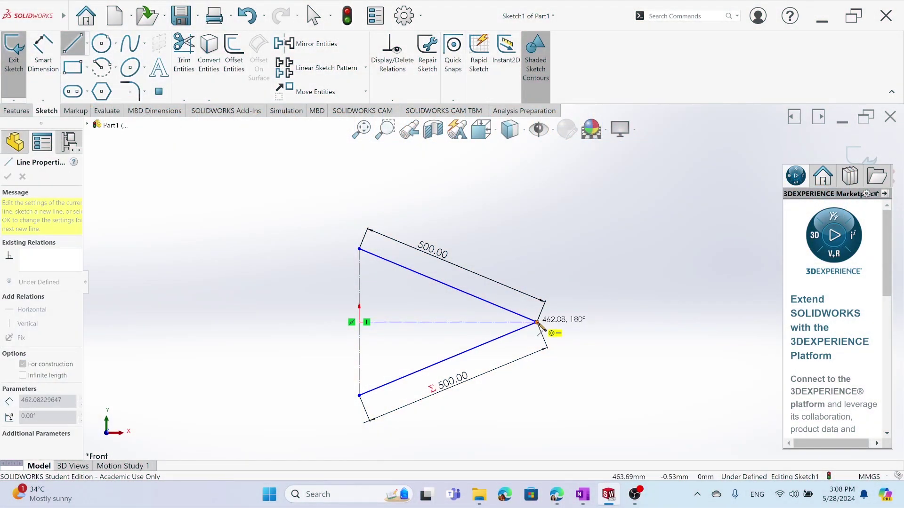
Draw a horizontal centerline from the origin to the vertex joining the sloped lines, and move the upper vertex to about 218 mm above the origin.
double_click(536, 322)
key("Escape")
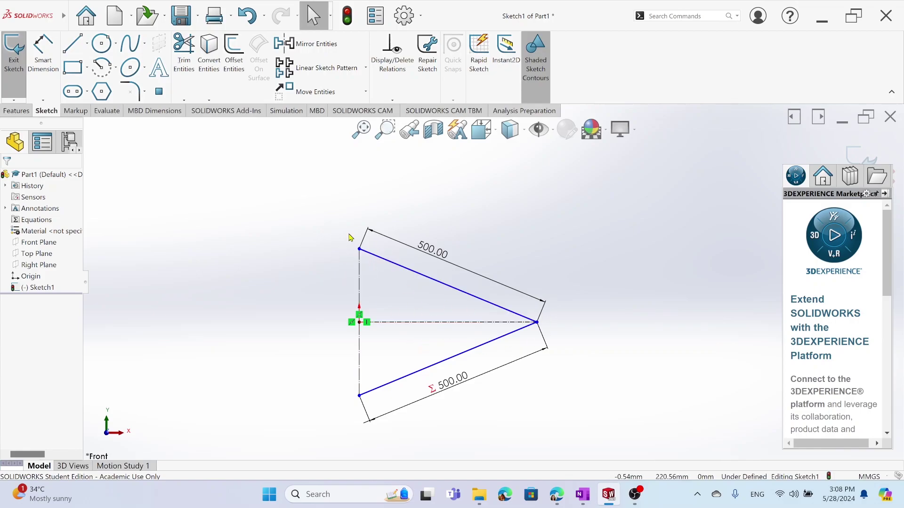
left_click_drag(359, 248, 368, 187)
left_click_drag(362, 305, 359, 239)
left_click(391, 267)
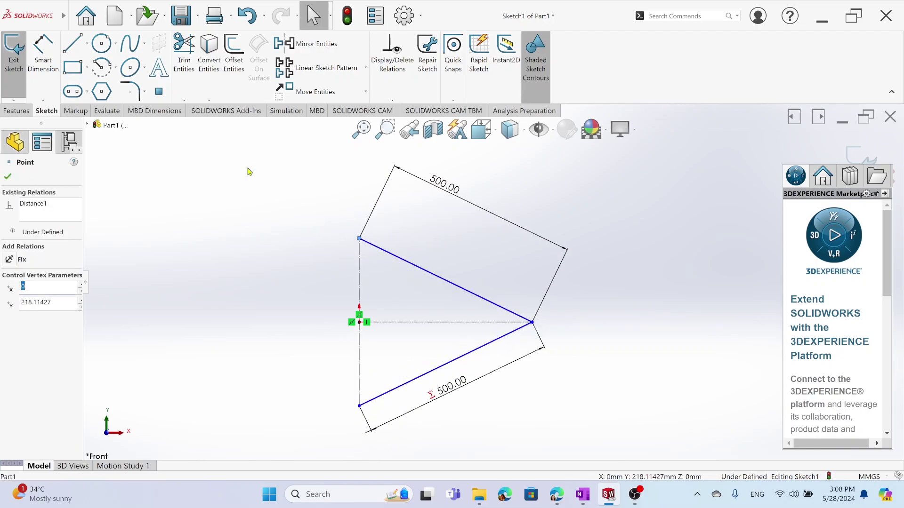
left_click(247, 201)
Dimension the angle between the upper sloped line and the horizontal centerline and set it to 25°.
left_click(43, 52)
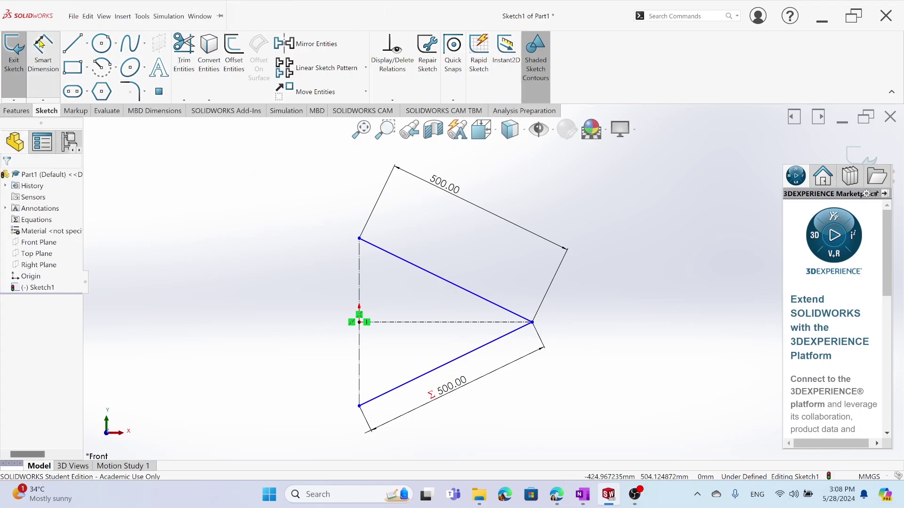
left_click(462, 289)
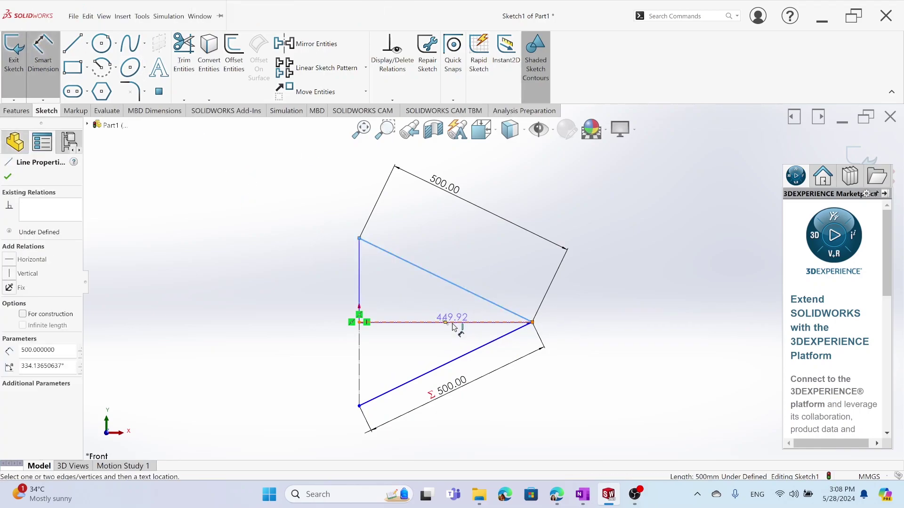
left_click(452, 322)
left_click(454, 313)
type("2")
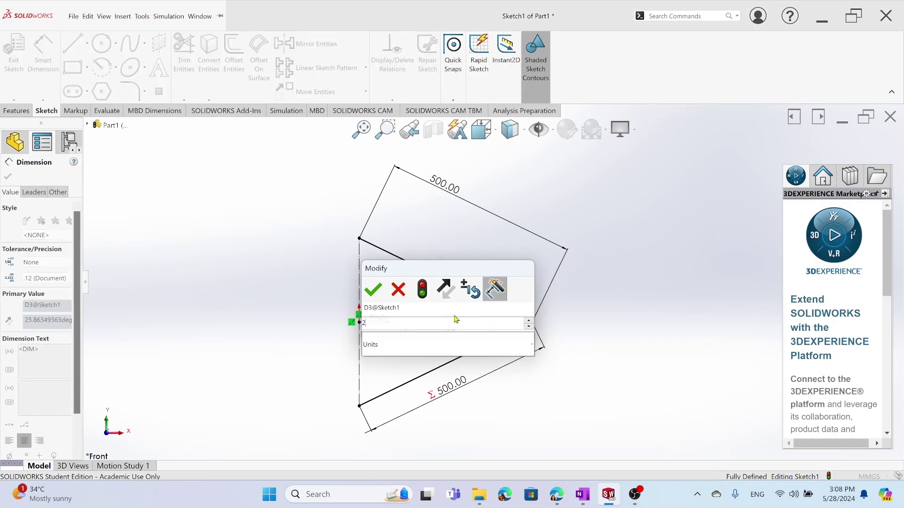
type("5")
key("Return")
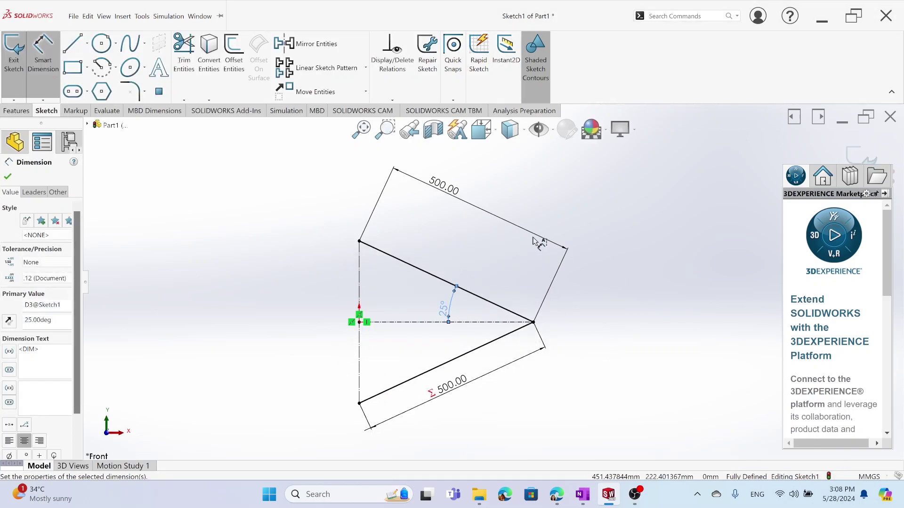
Draw a horizontal line about 47 mm long outward from the vertex where the two sloped lines meet.
key("alt+f")
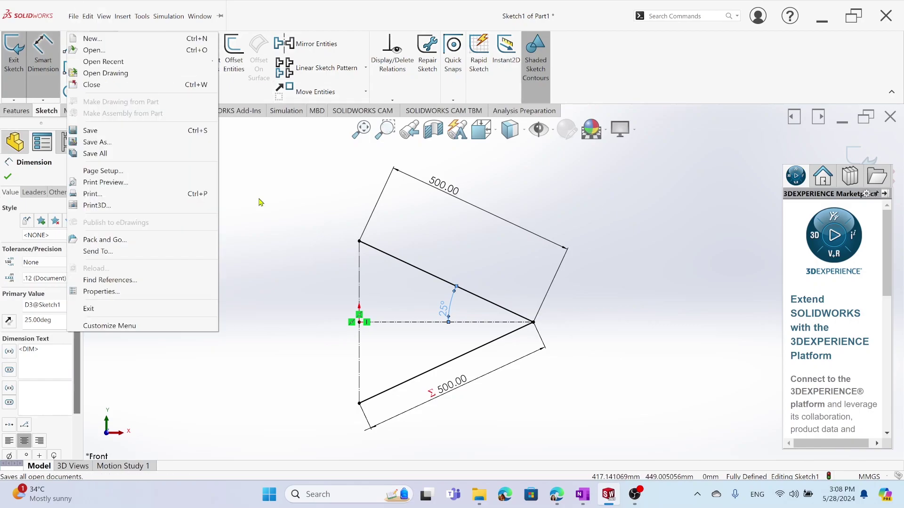
key("Escape")
key("l")
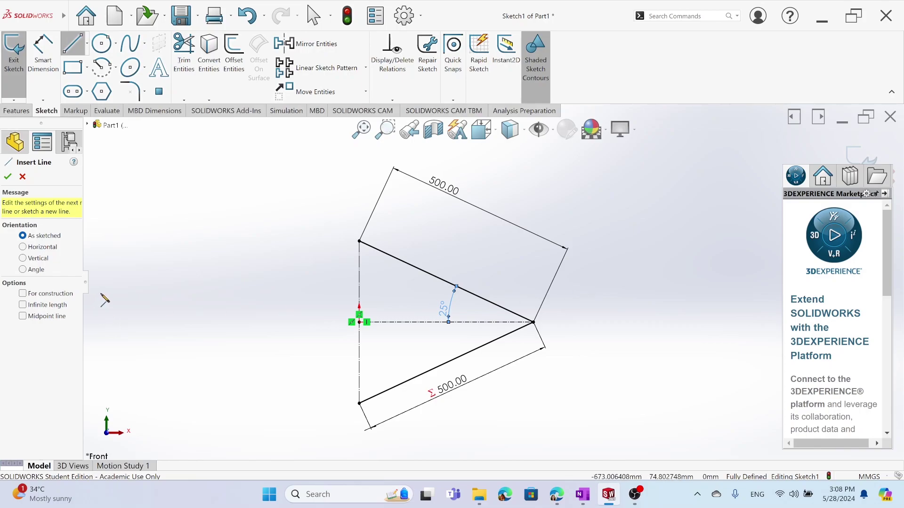
key("Escape")
left_click(534, 323)
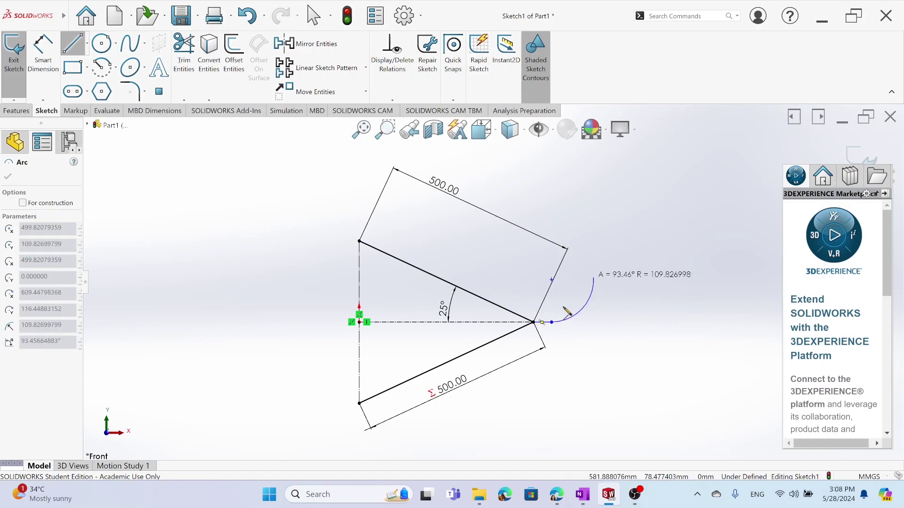
key("Escape")
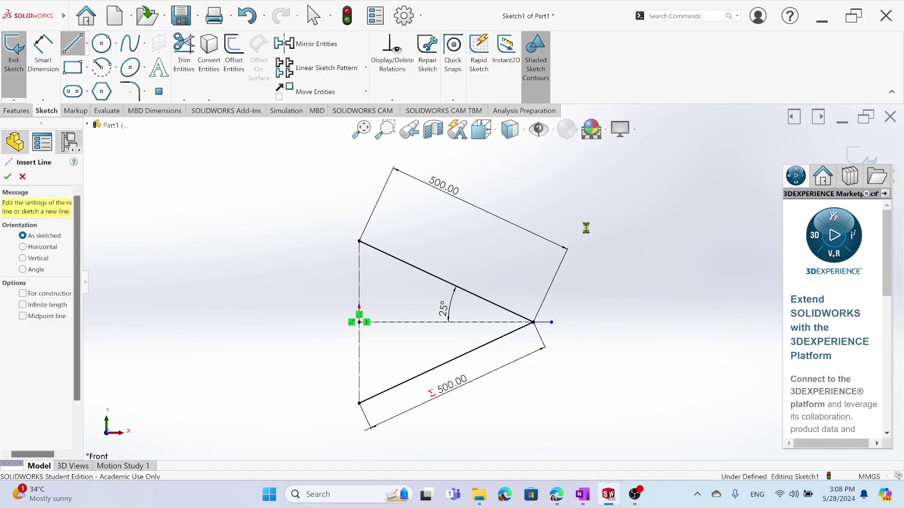
Draw a line from the outer end of the short horizontal line back to the upper end of the upper sloped line.
left_click(75, 43)
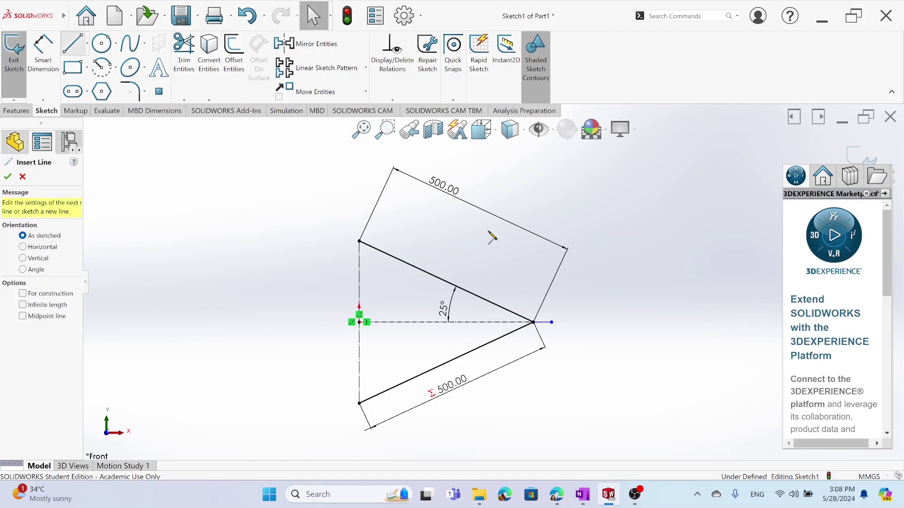
left_click(552, 323)
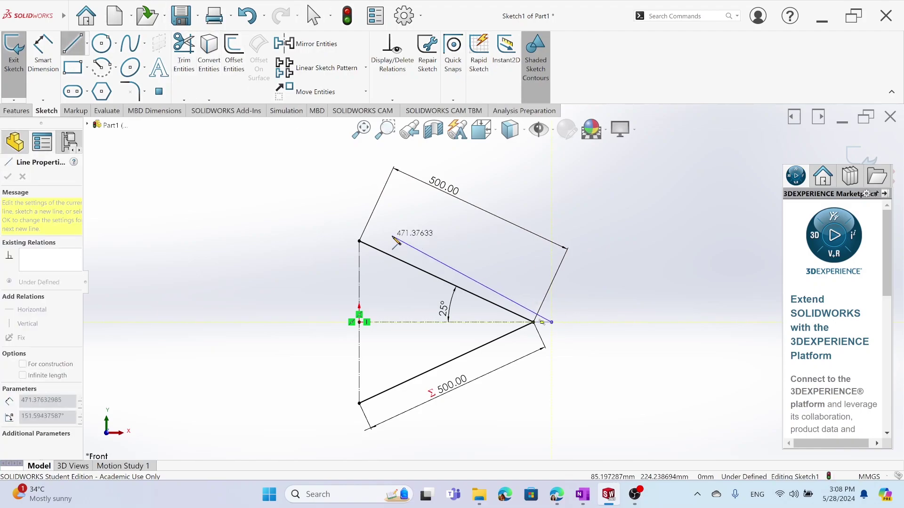
left_click(359, 241)
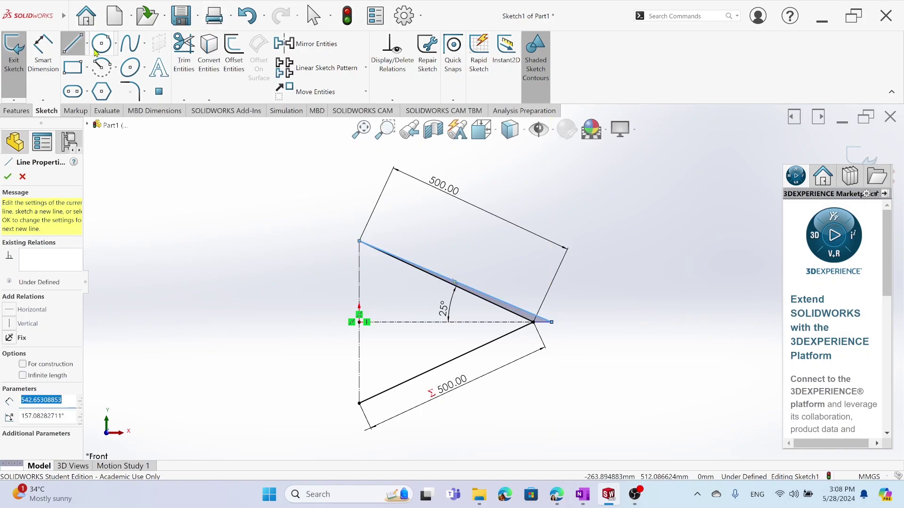
left_click(208, 253)
key("Escape")
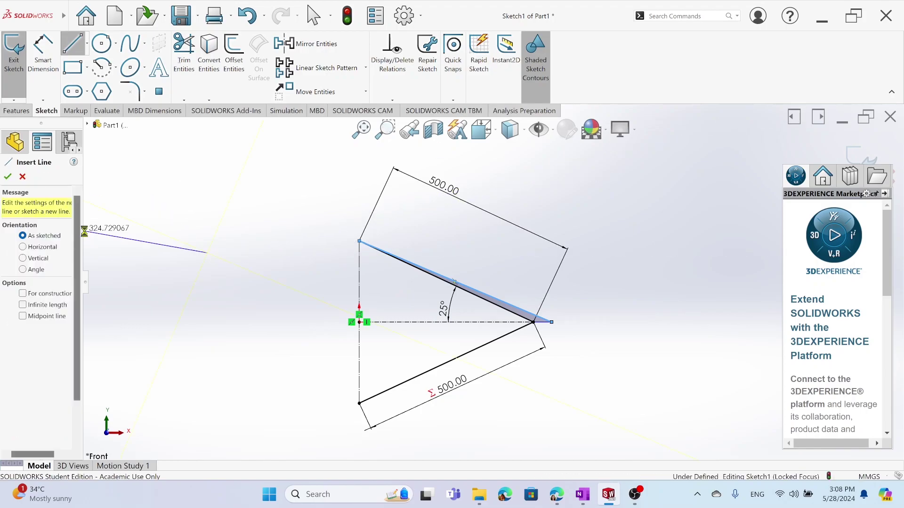
Dimension the short horizontal line at the vertex and set its length to 5 mm.
left_click(41, 47)
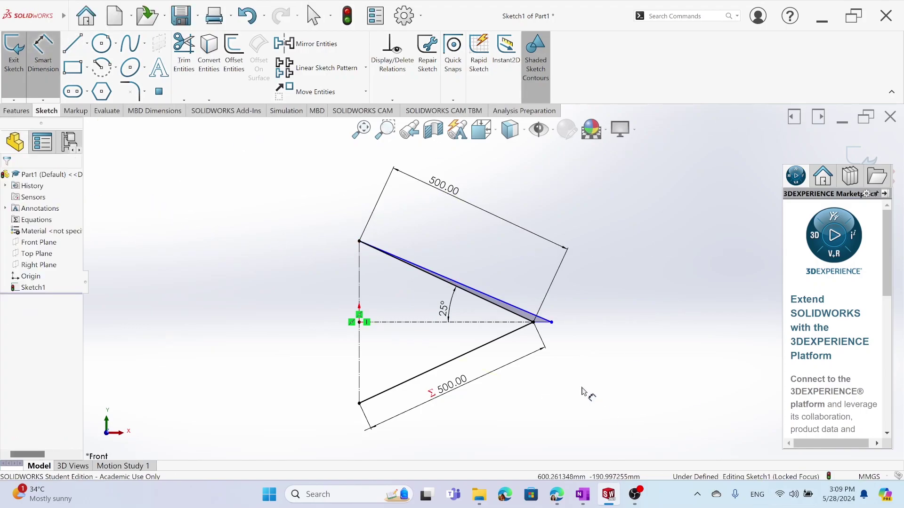
left_click(544, 325)
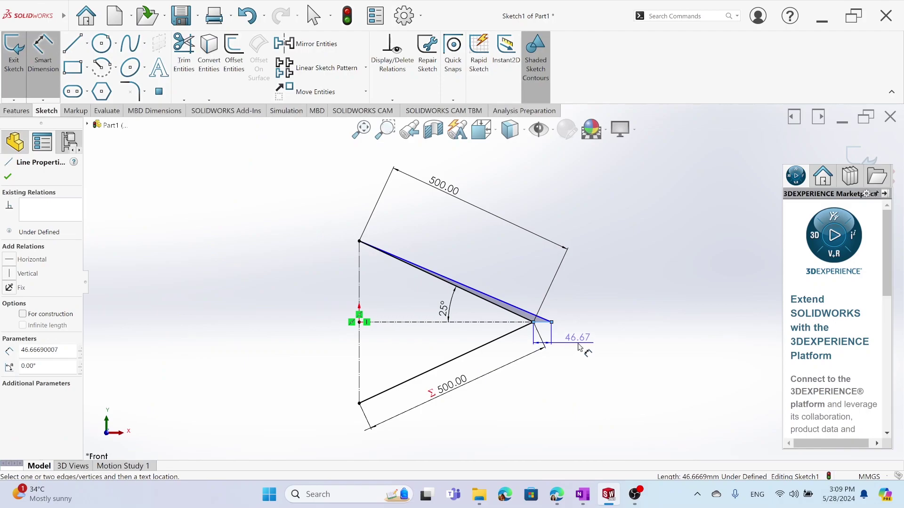
left_click(615, 375)
type("5")
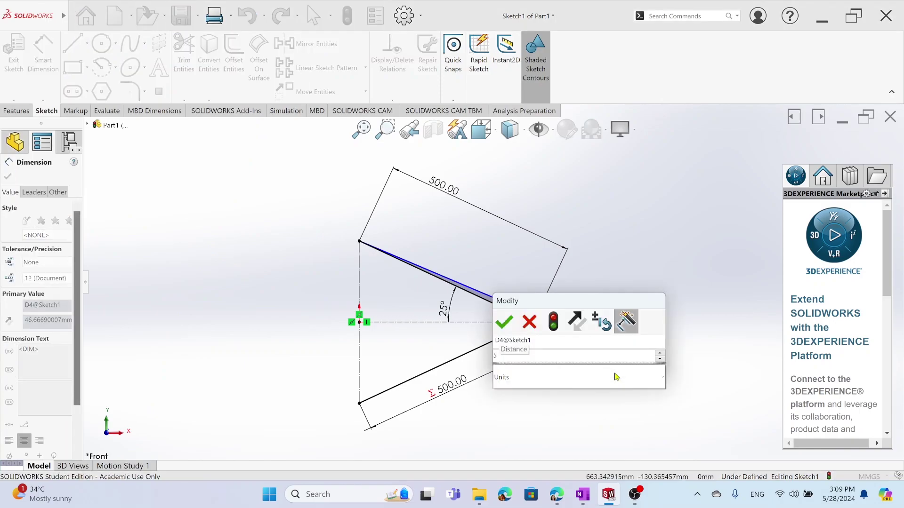
key("Return")
scroll(509, 344, "down", 8)
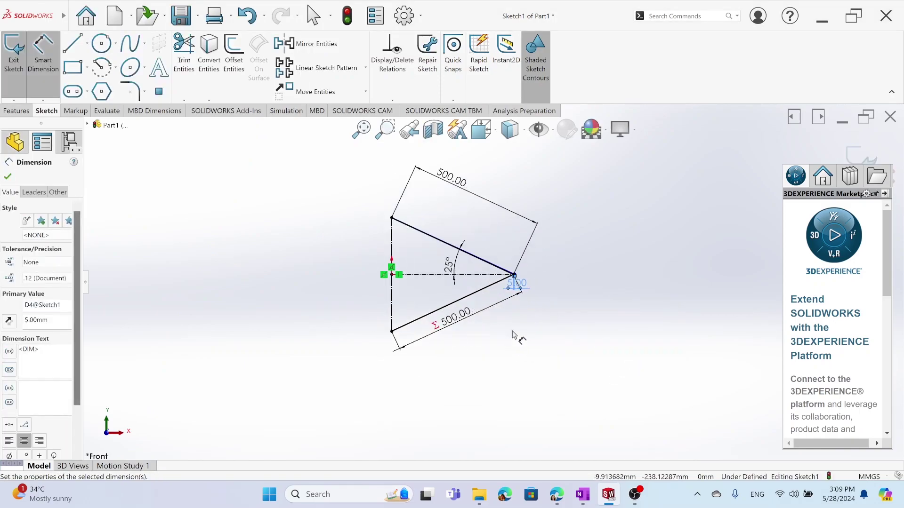
scroll(490, 201, "down", 1)
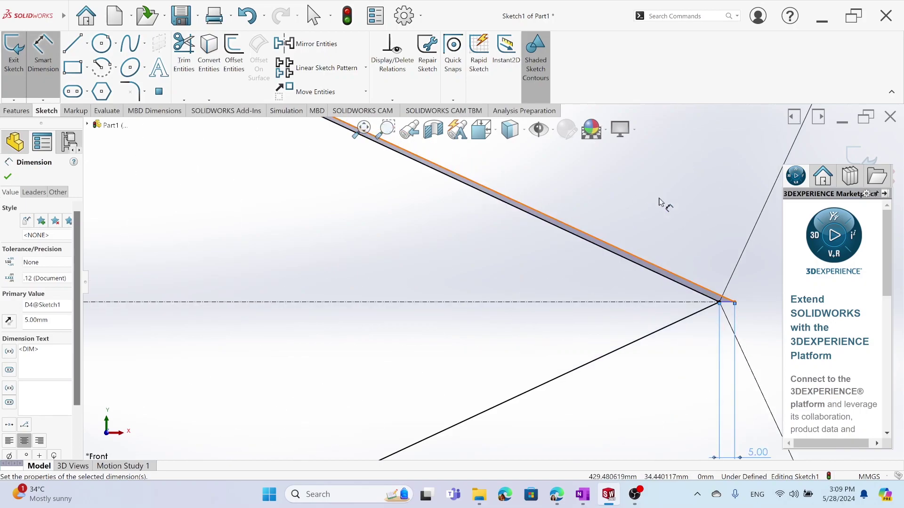
scroll(550, 188, "up", 9)
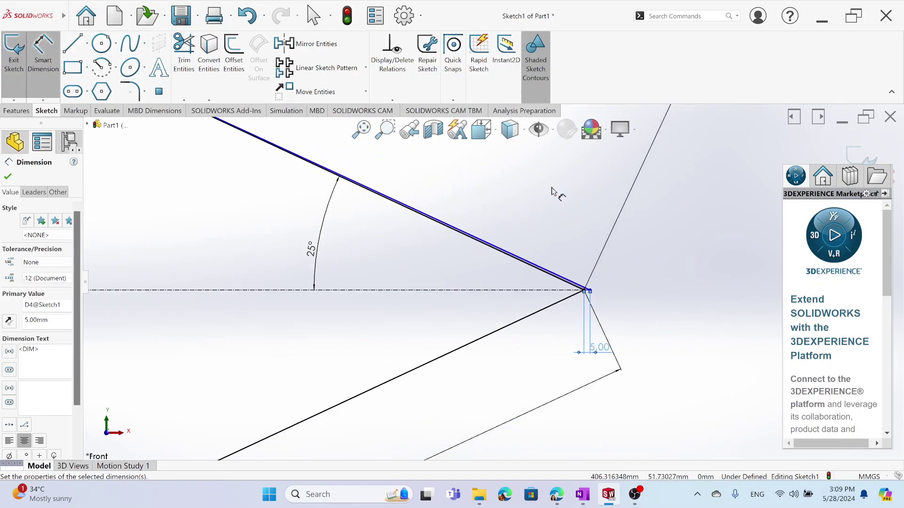
scroll(447, 180, "down", 2)
Try to move the outer endpoint of the 5 mm line to test whether it is still free.
left_click(41, 54)
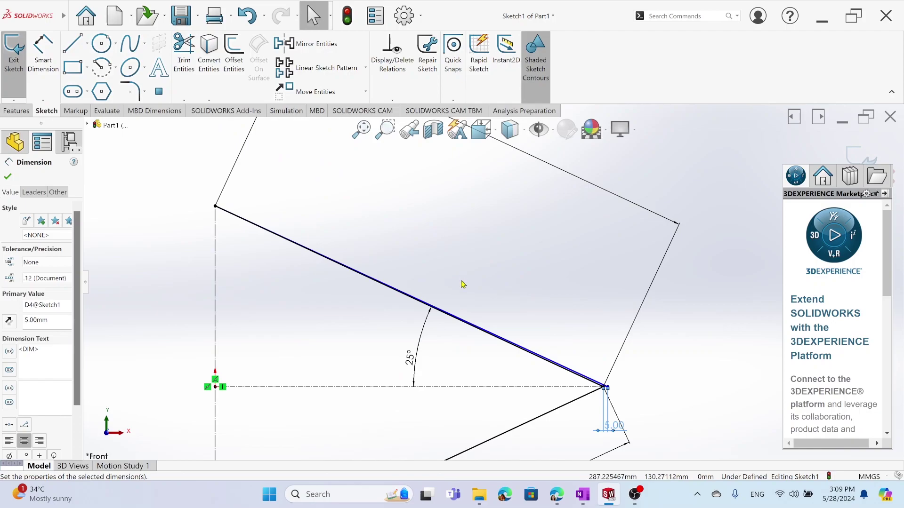
scroll(642, 332, "down", 4)
scroll(542, 377, "up", 3)
scroll(442, 417, "down", 3)
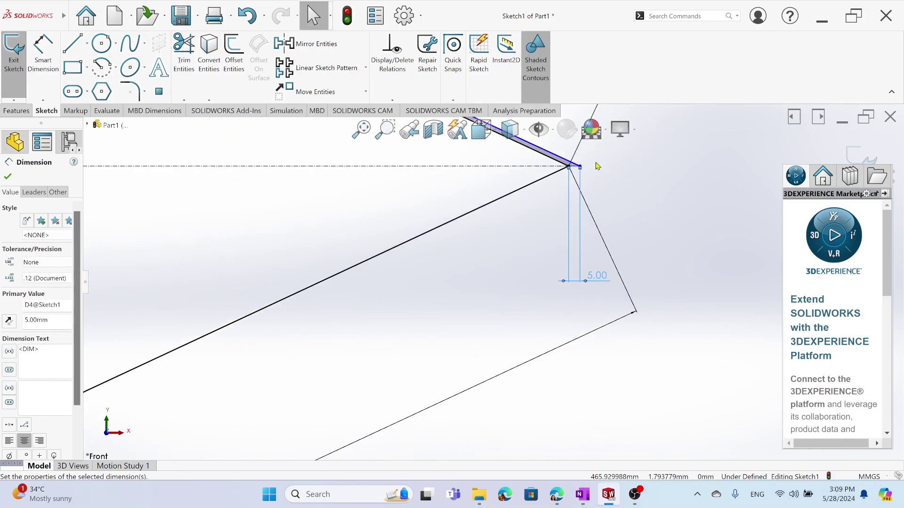
scroll(553, 216, "down", 4)
left_click(557, 243)
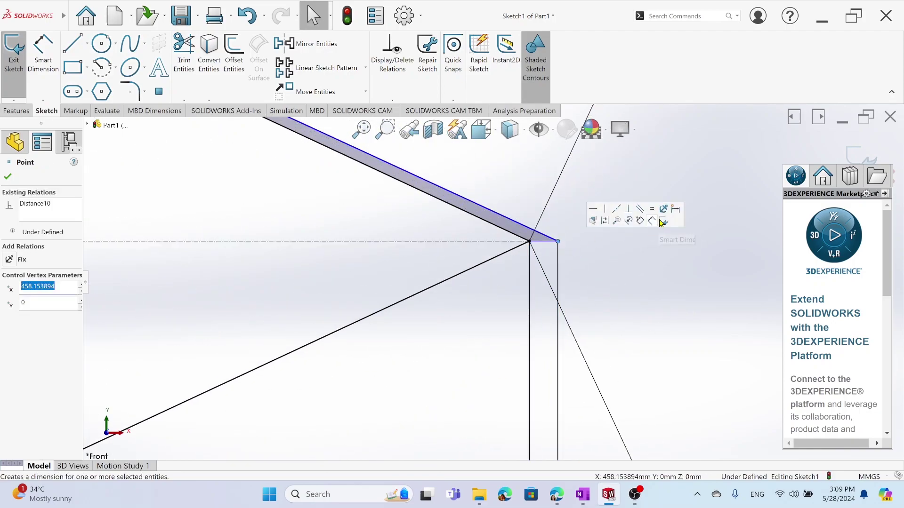
left_click(595, 246)
left_click_drag(558, 244, 564, 217)
left_click(518, 223)
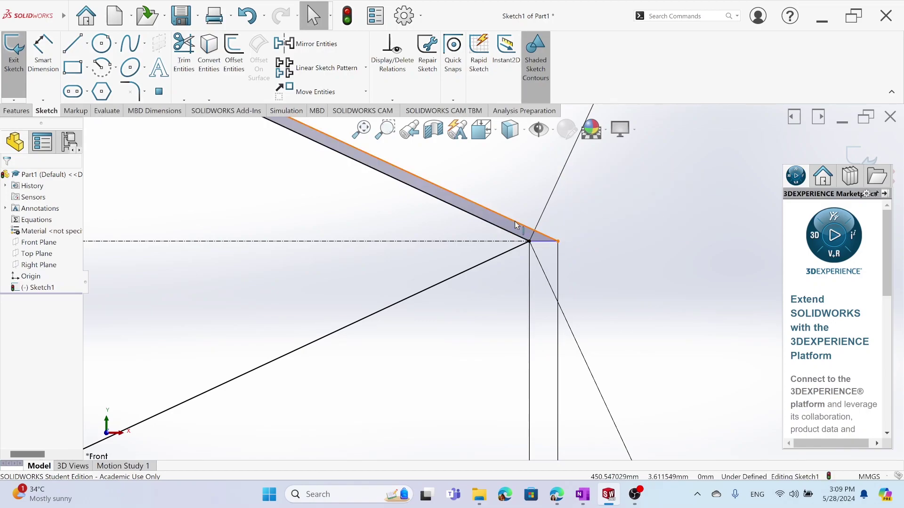
left_click(524, 226)
left_click(614, 198)
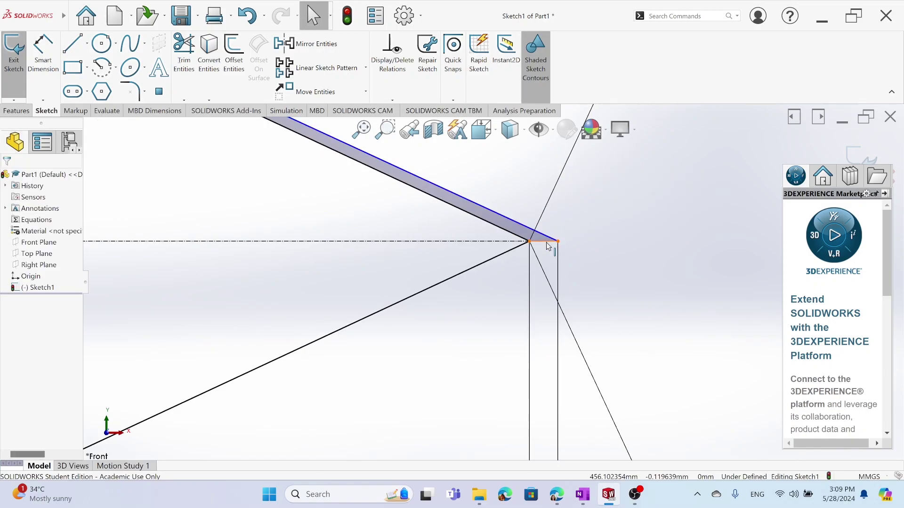
left_click(557, 241)
left_click(580, 247)
left_click(555, 241)
left_click(624, 249)
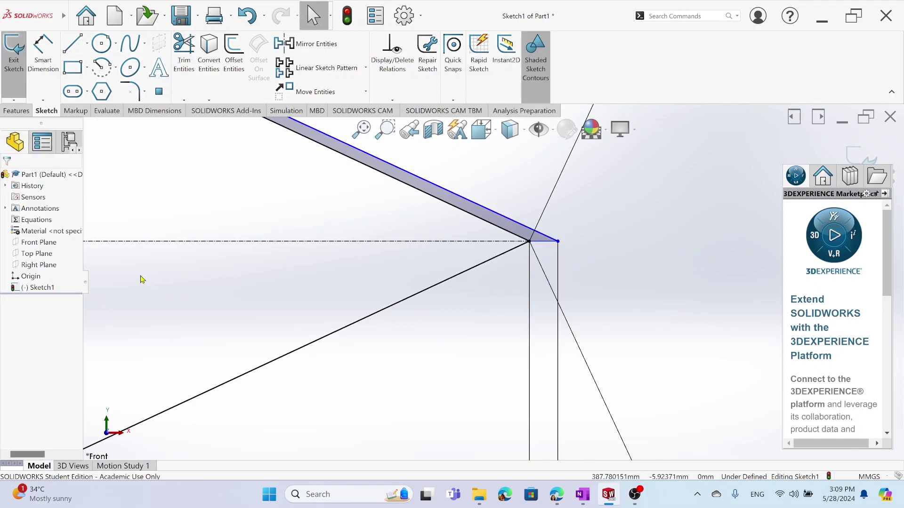
Examine the narrow wedge between the two upper sloped lines, from the upper vertex to the 5 mm end.
scroll(175, 183, "up", 10)
scroll(176, 184, "down", 8)
scroll(704, 338, "up", 5)
scroll(706, 342, "up", 3)
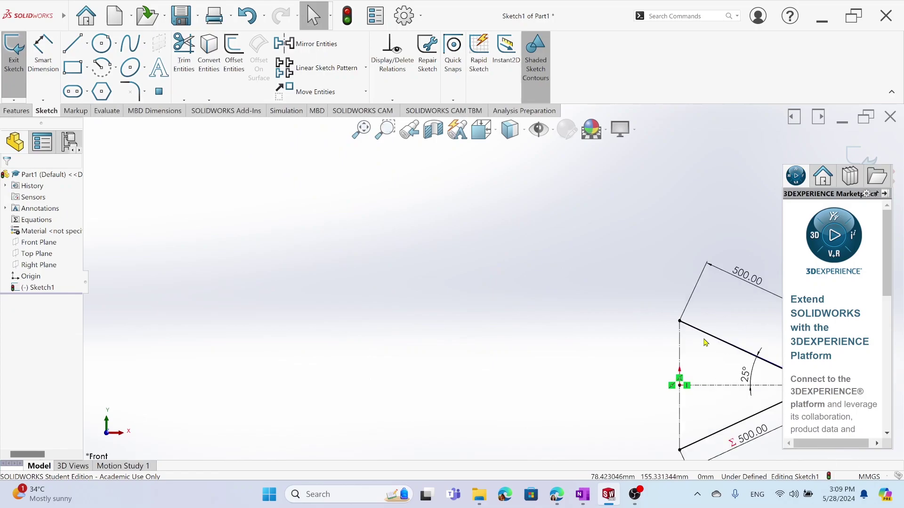
key("f")
scroll(491, 277, "down", 5)
scroll(480, 258, "up", 10)
scroll(524, 309, "up", 5)
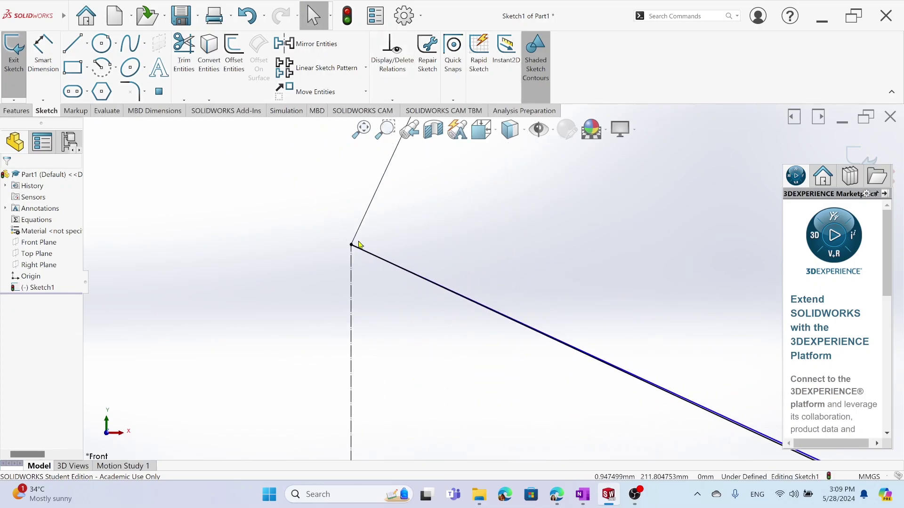
scroll(358, 240, "up", 5)
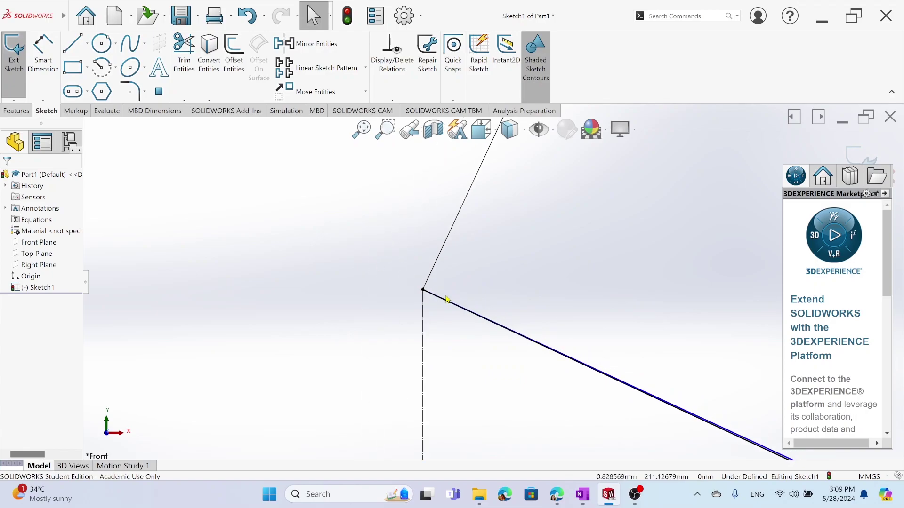
left_click(759, 426)
mouse_move(729, 394)
left_mouse_down()
mouse_move(723, 236)
mouse_move(555, 235)
left_mouse_up()
left_click(614, 247)
scroll(674, 363, "up", 1)
scroll(673, 365, "up", 20)
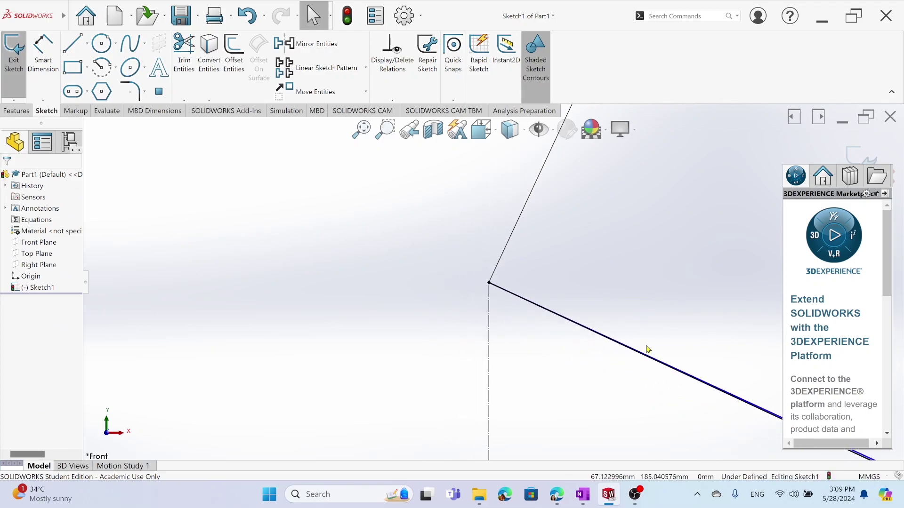
scroll(577, 339, "down", 6)
scroll(215, 239, "up", 4)
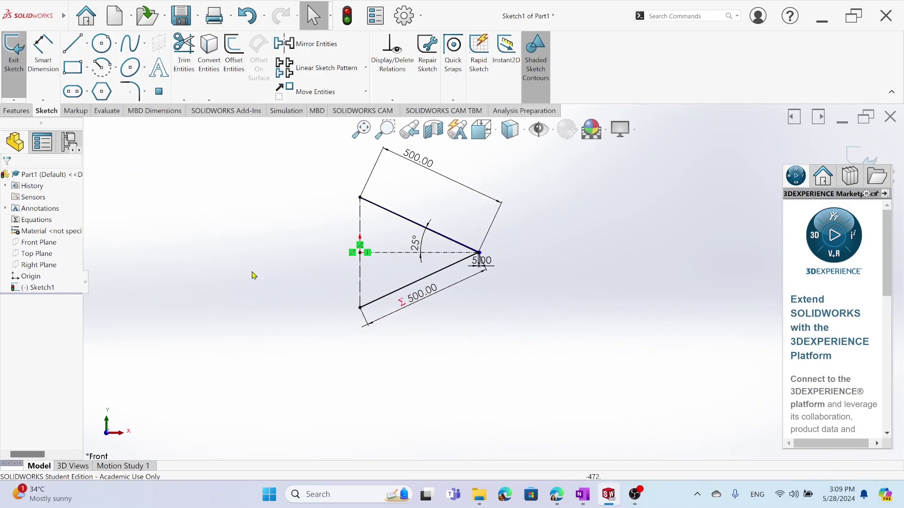
scroll(425, 220, "down", 6)
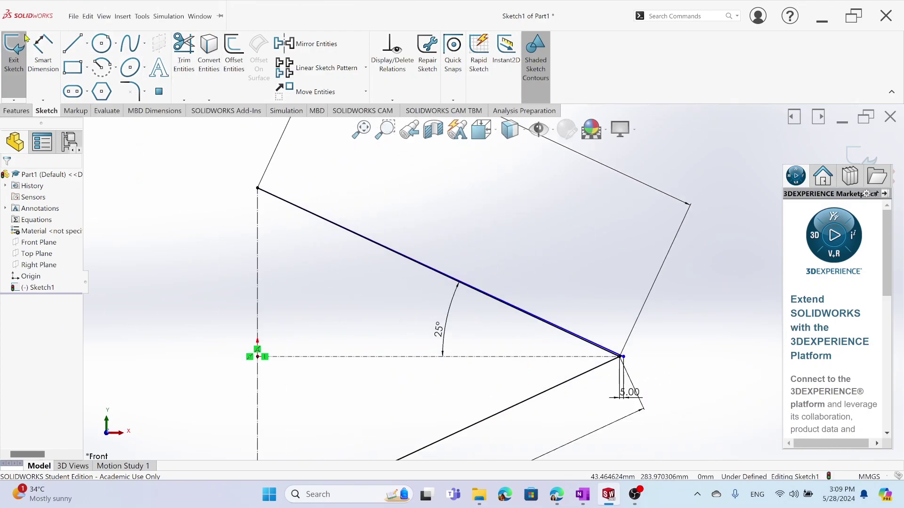
Dimension the outer upper sloped line along its length, accepting its existing length.
left_click(43, 51)
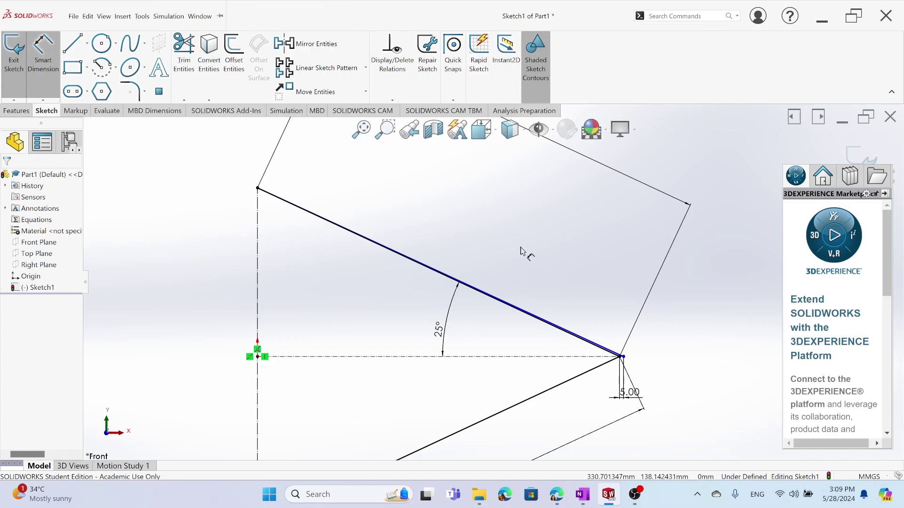
left_click(530, 315)
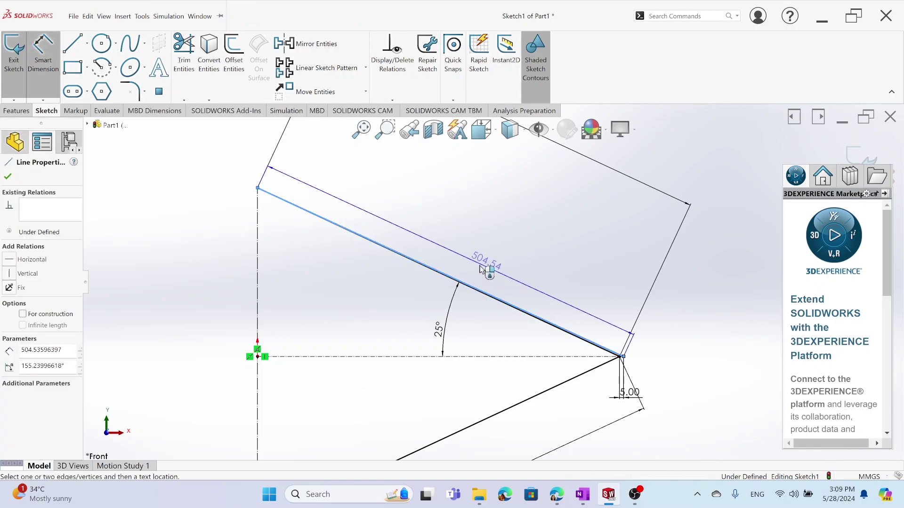
left_click(477, 220)
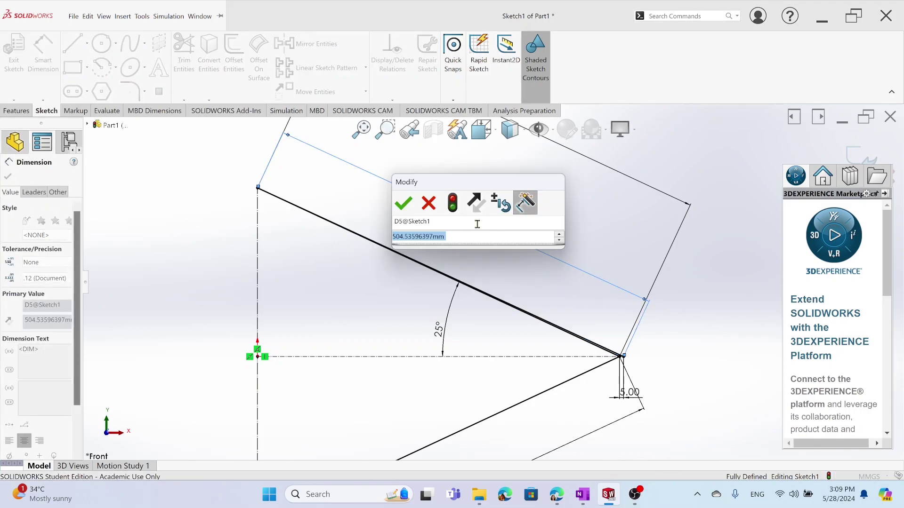
left_click(403, 202)
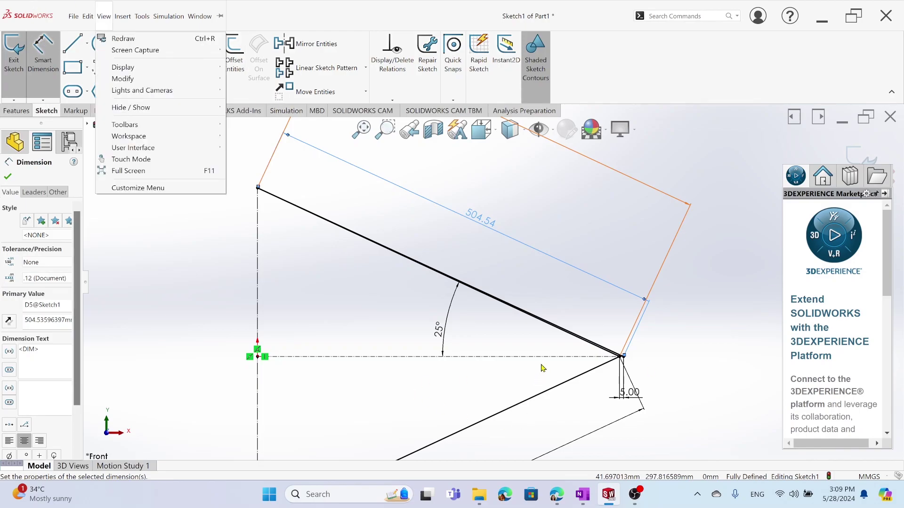
scroll(649, 360, "down", 6)
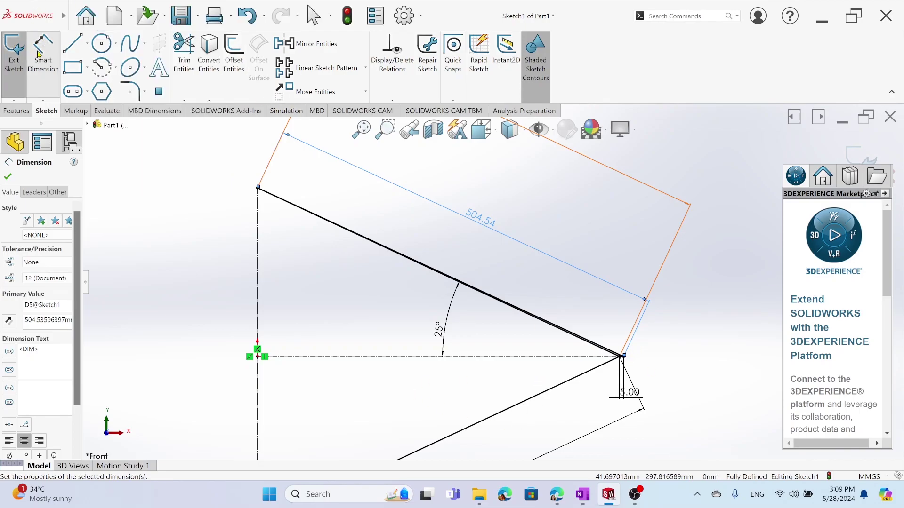
Add a horizontal relation to the short line at the vertex.
scroll(367, 338, "down", 2)
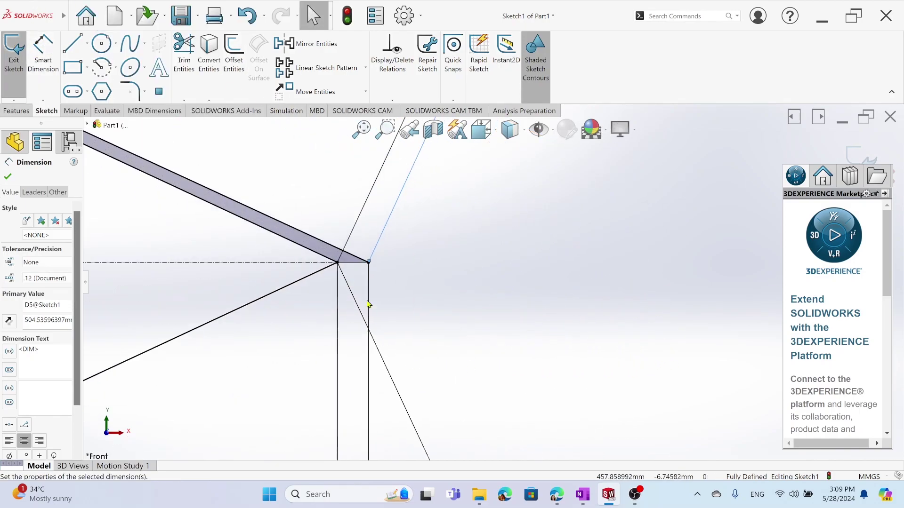
left_click(358, 262)
left_click(9, 260)
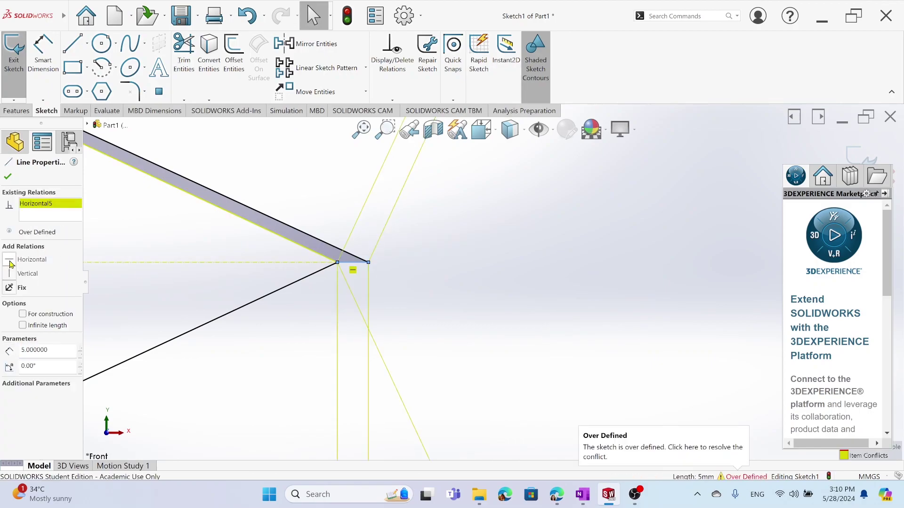
left_click(377, 284)
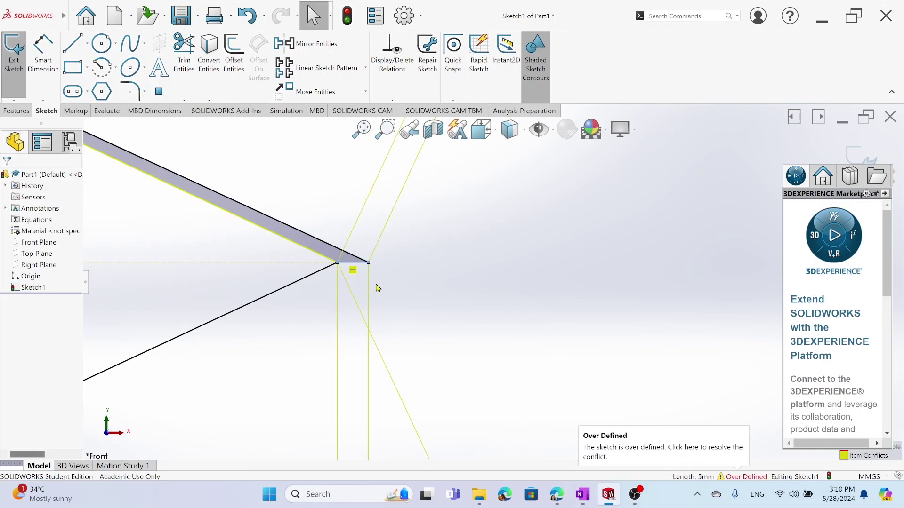
Delete the length dimension of the outer upper sloped line.
scroll(368, 288, "up", 8)
scroll(480, 262, "down", 3)
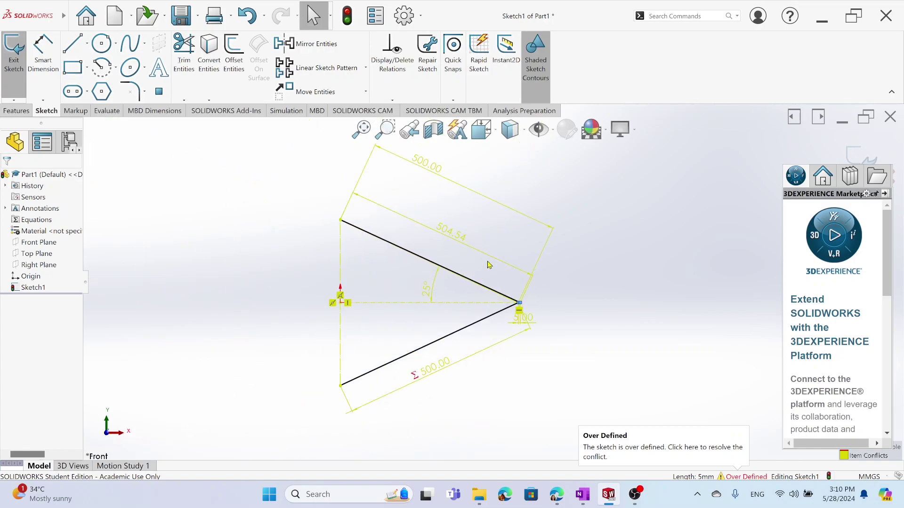
left_click(459, 236)
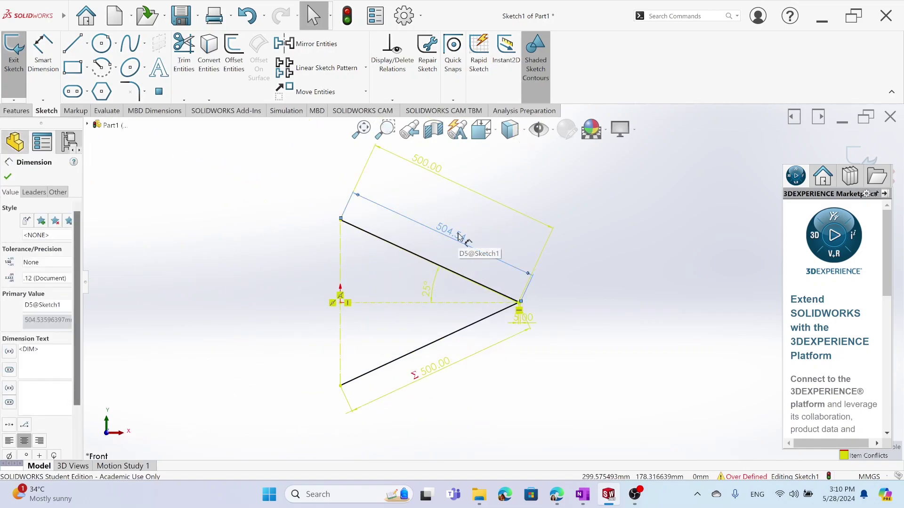
key("Delete")
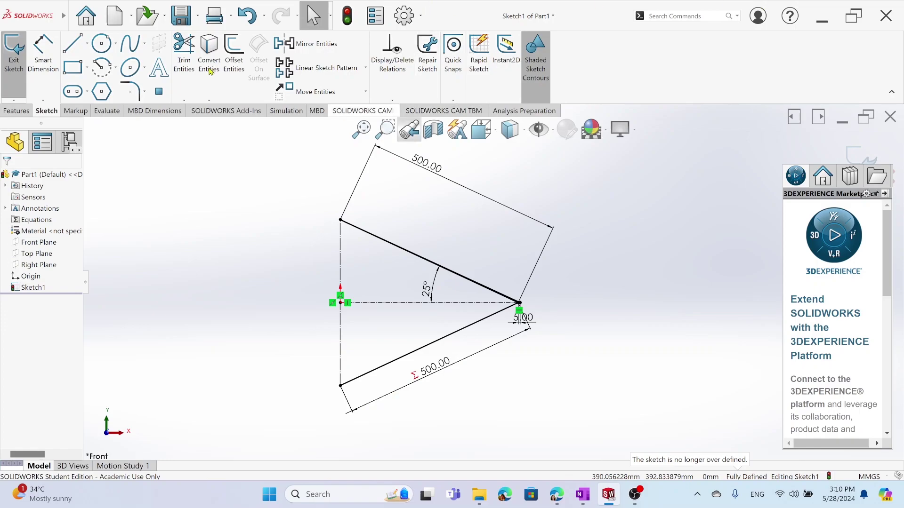
Dimension the outer upper sloped line's length again, placing it above the line as a driven dimension.
left_click(36, 43)
scroll(468, 247, "down", 6)
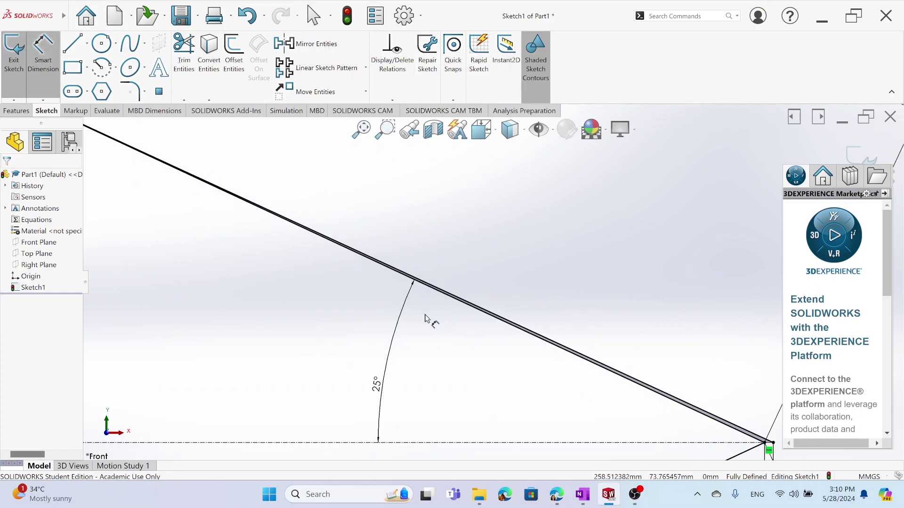
left_click(482, 237)
scroll(517, 207, "up", 6)
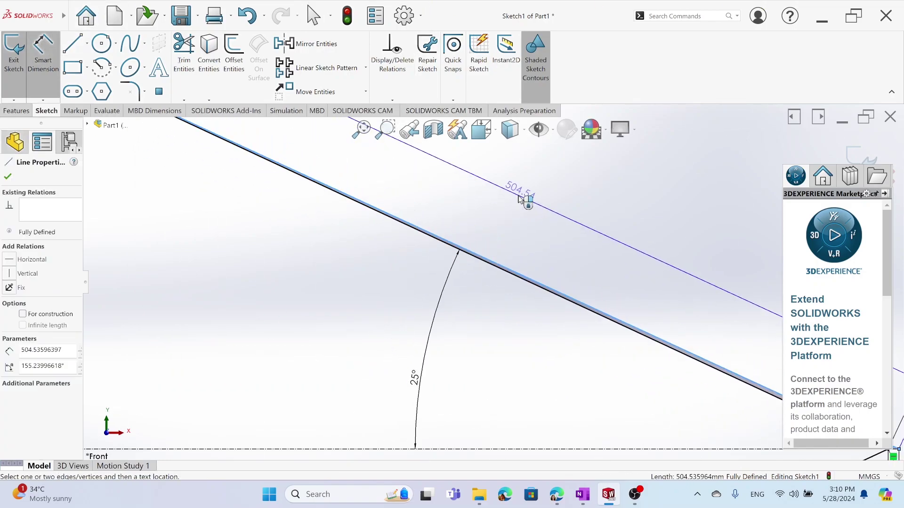
left_click(496, 214)
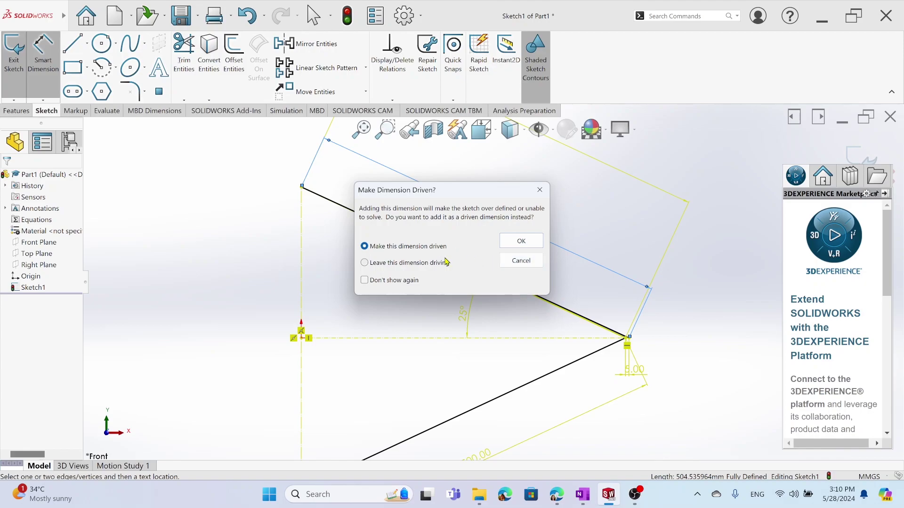
left_click(521, 242)
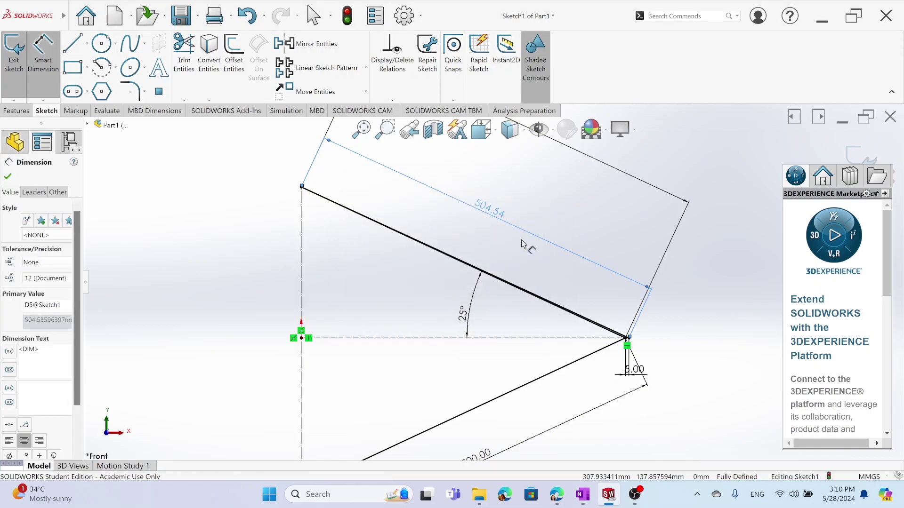
Set the inner upper sloped line's length to 565 mm.
scroll(499, 278, "up", 5)
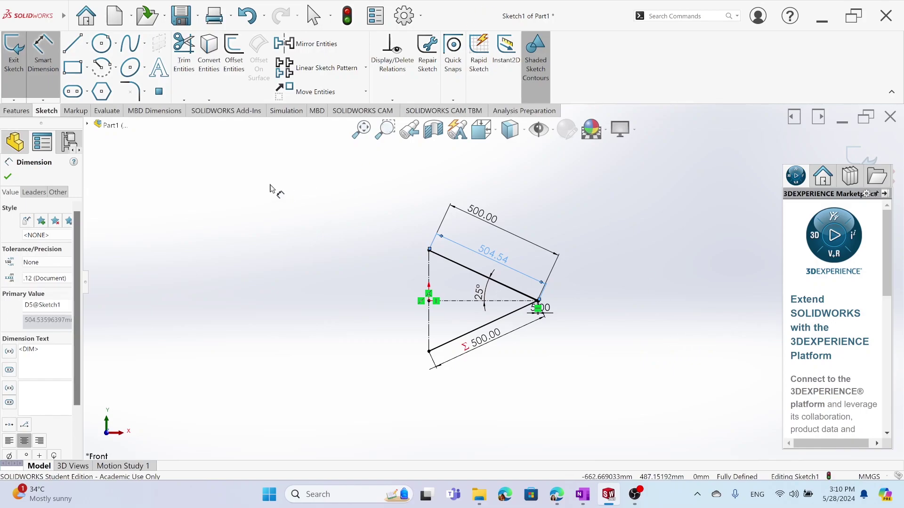
scroll(494, 282, "up", 3)
scroll(503, 297, "down", 5)
scroll(471, 235, "up", 3)
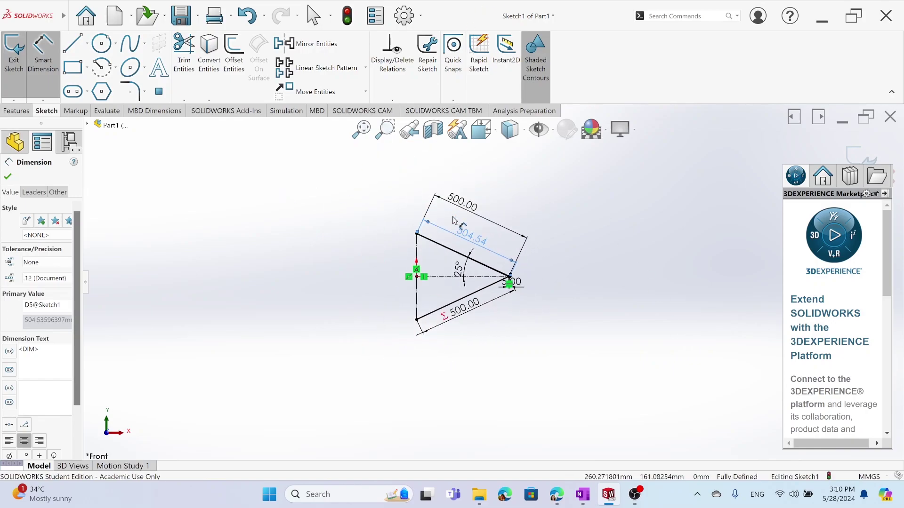
scroll(459, 207, "down", 3)
double_click(463, 209)
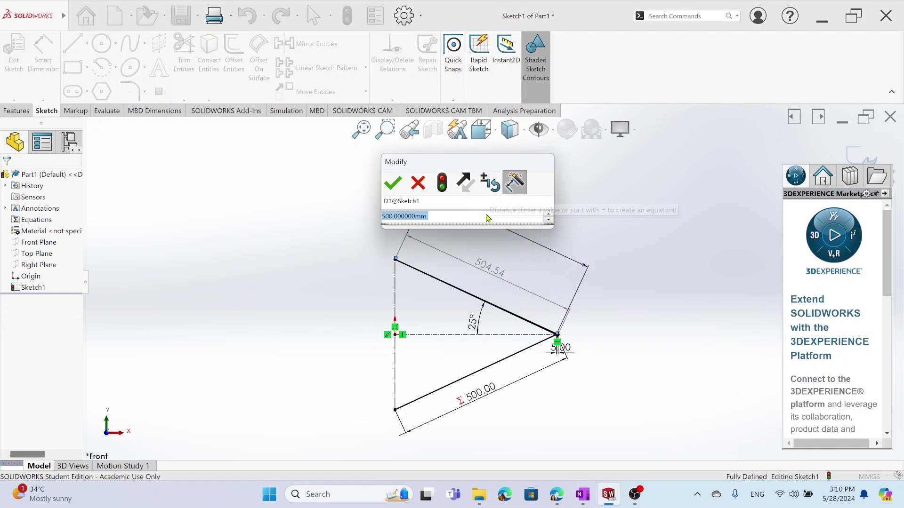
type("565")
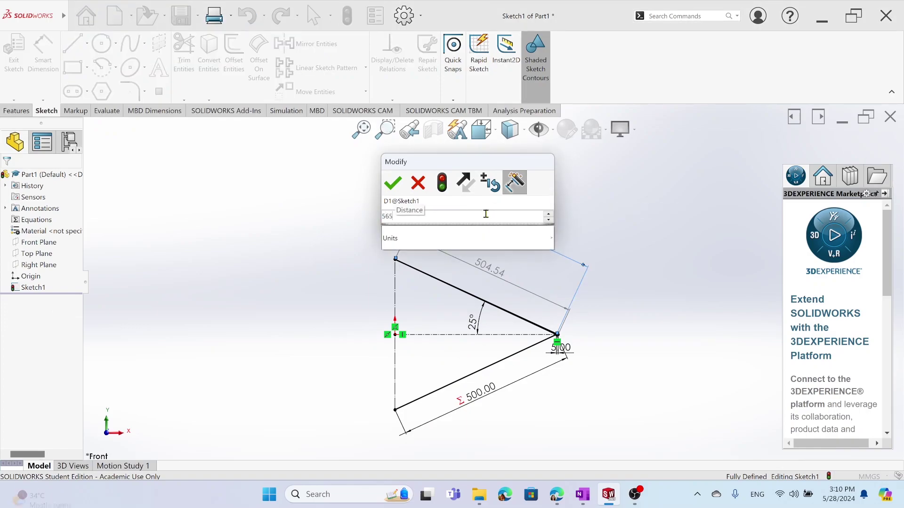
key("Return")
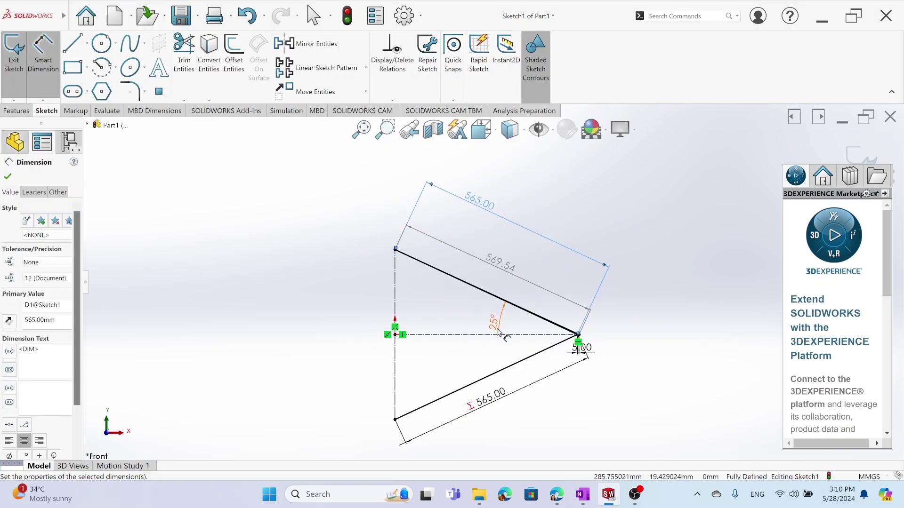
Set the angle between the upper sloped line and the horizontal centerline to 30° and the short vertex line's length to 7 mm.
double_click(495, 323)
type("30")
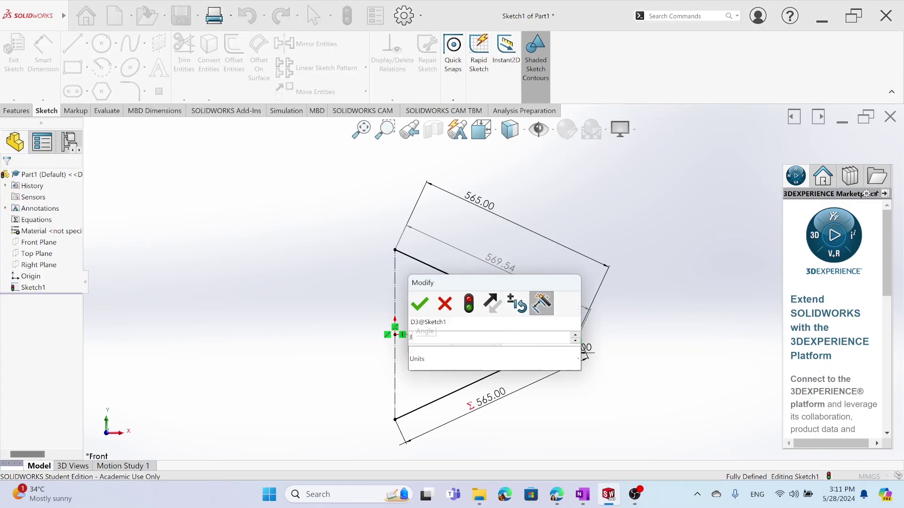
key("Return")
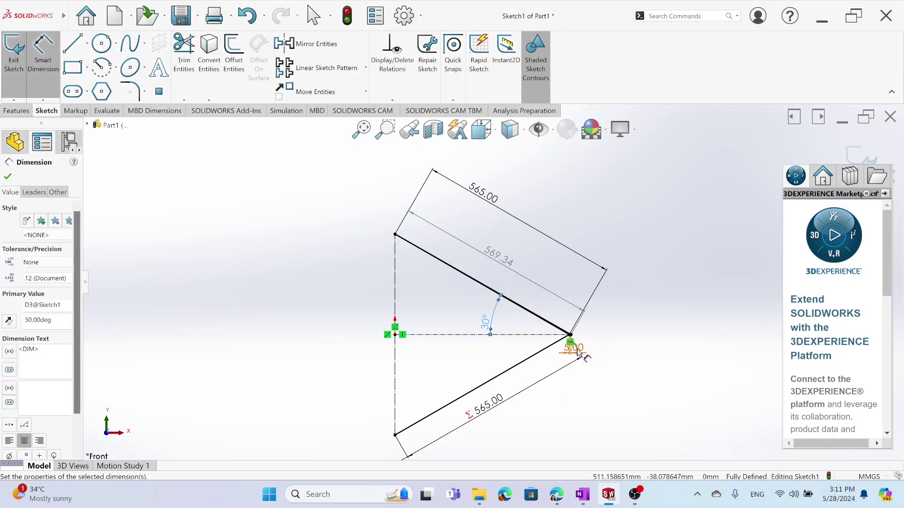
double_click(577, 349)
type("7")
key("Return")
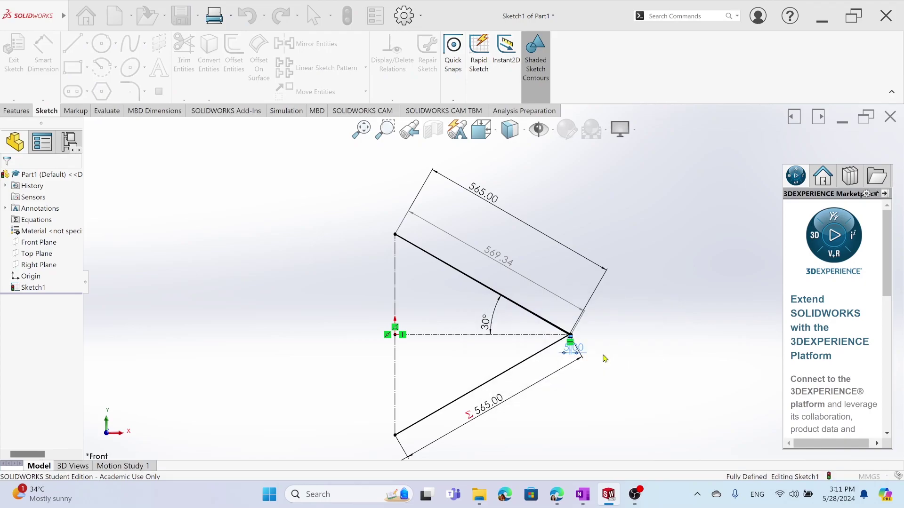